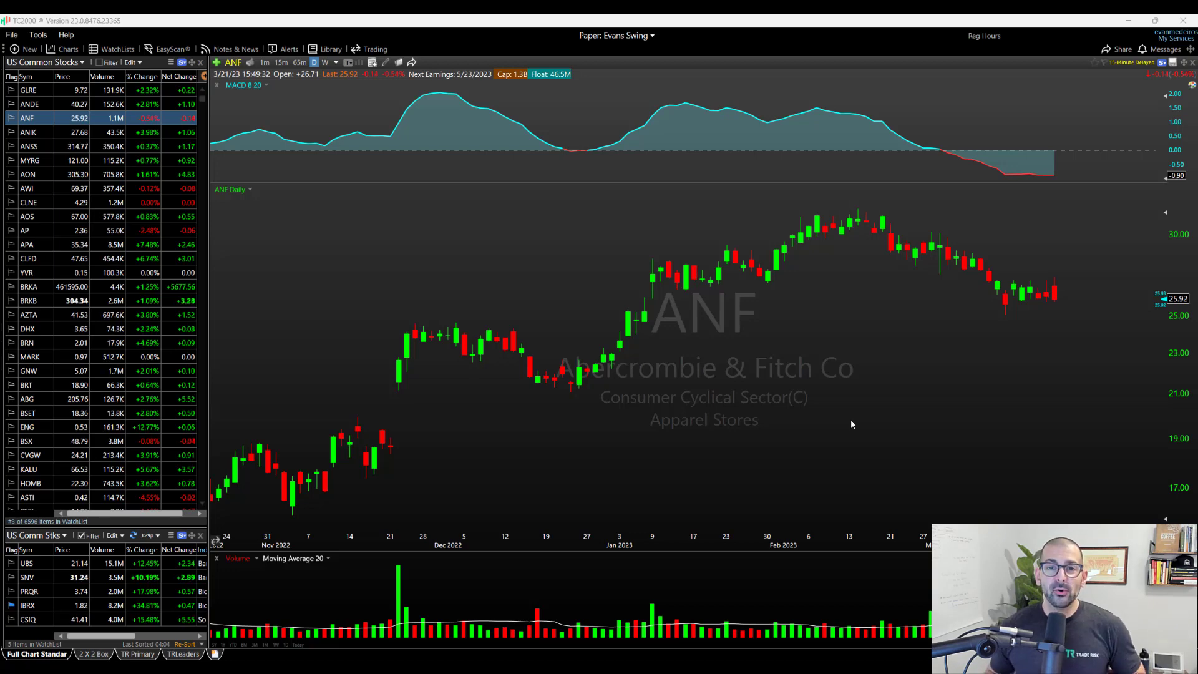
{"action": "left_click", "coordinate": [851, 421]}
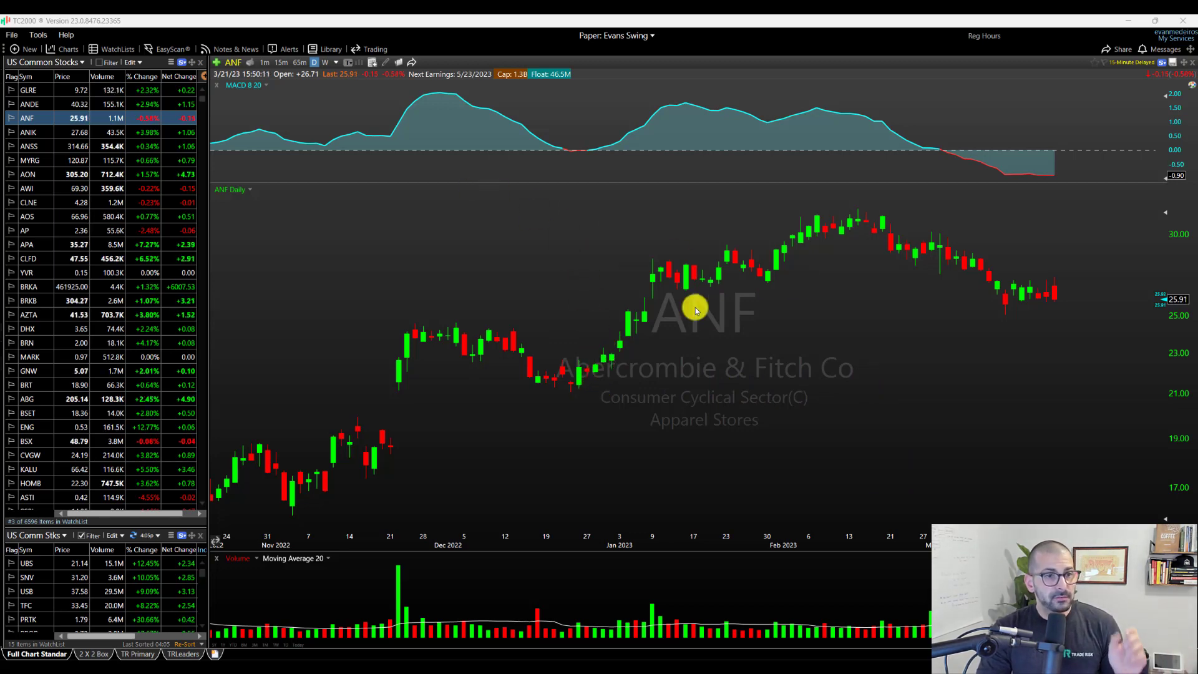
Open the WatchList Manager, enlarge it to view more of the personal watchlists, and close it
{"action": "left_click", "coordinate": [129, 53]}
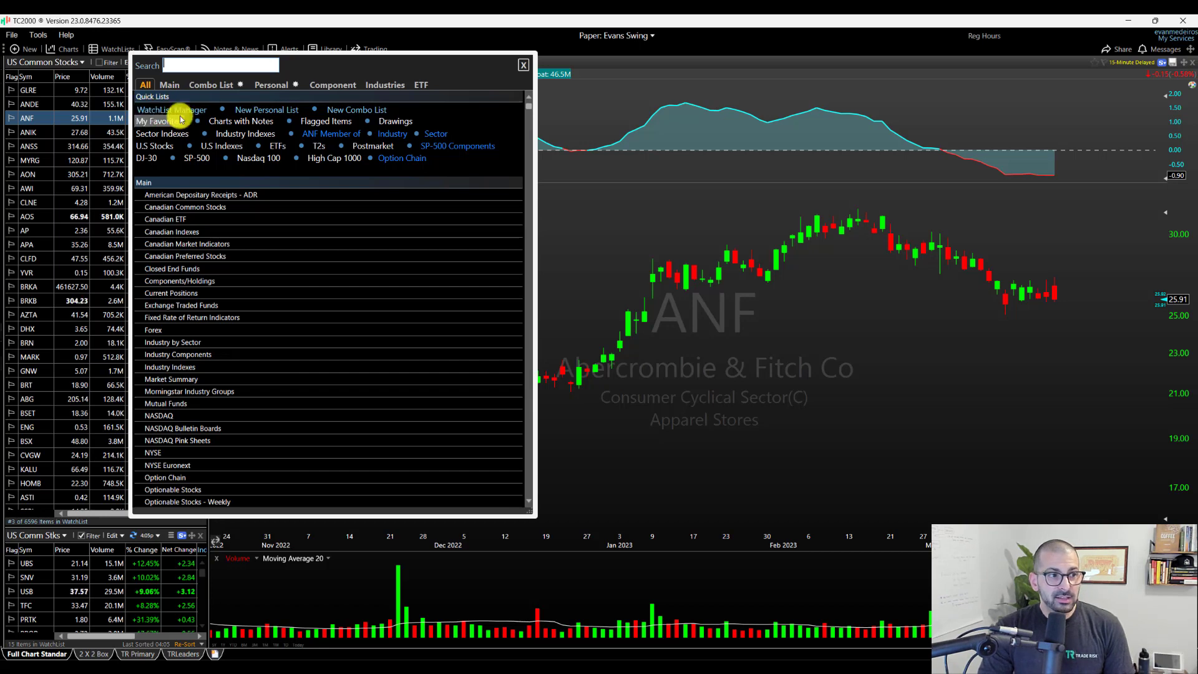
{"action": "left_click", "coordinate": [186, 114]}
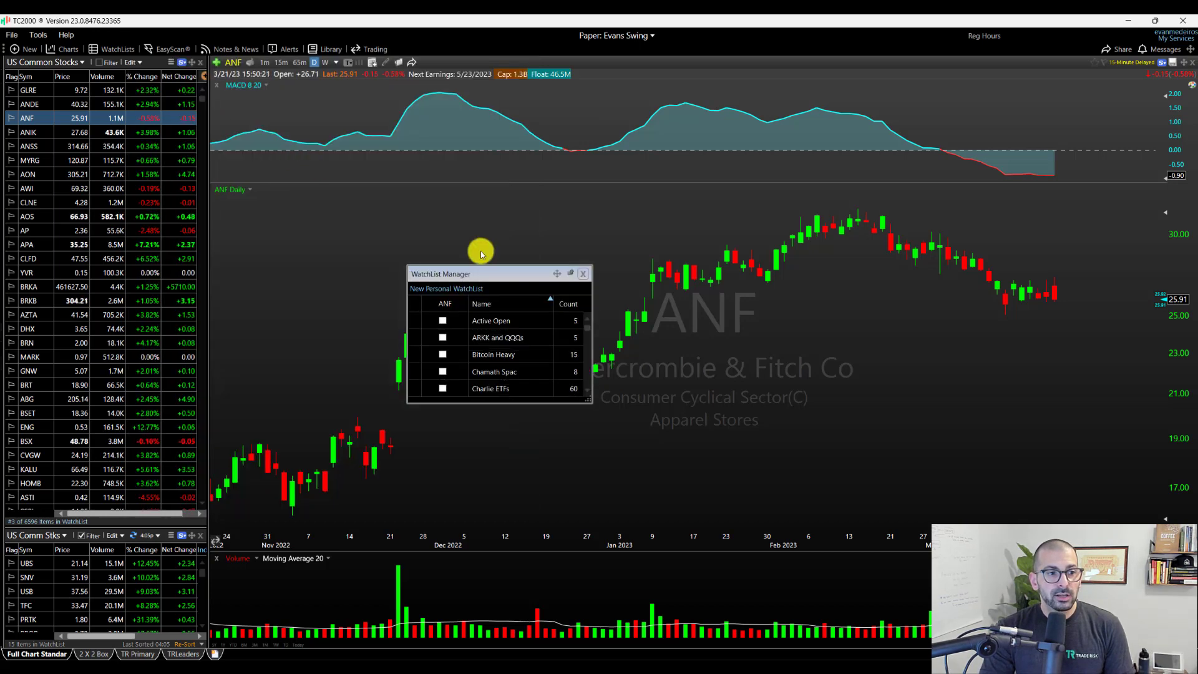
{"action": "left_click_drag", "start_coordinate": [495, 273], "coordinate": [437, 153]}
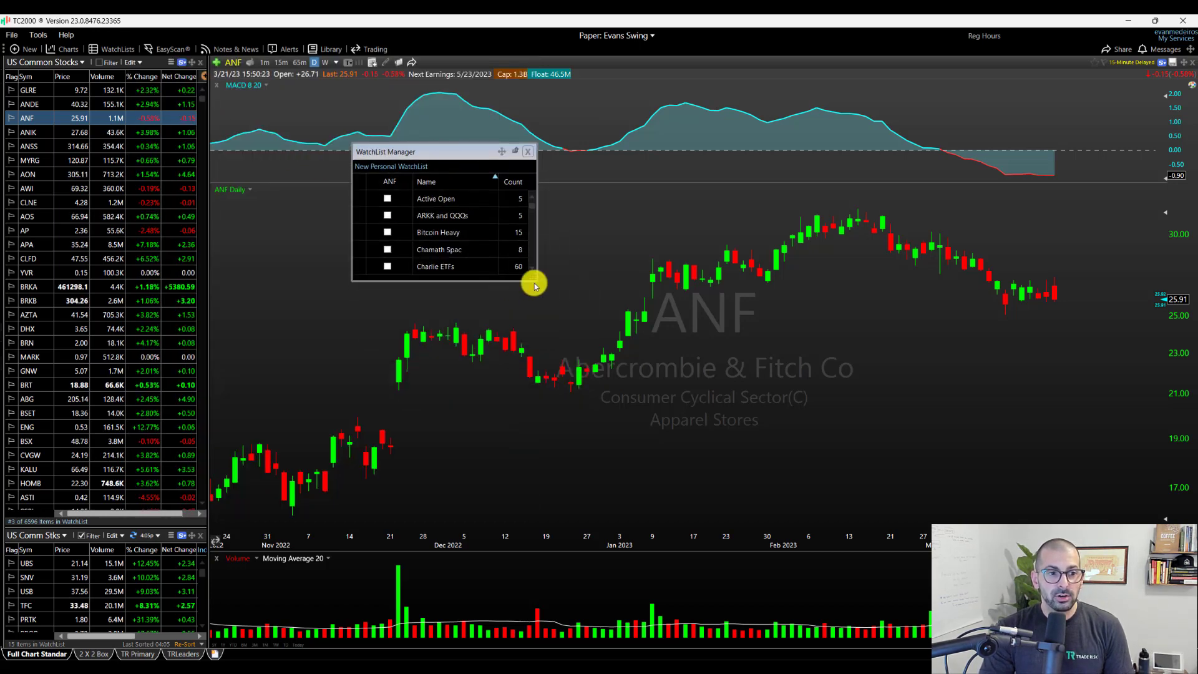
{"action": "left_click_drag", "start_coordinate": [535, 280], "coordinate": [684, 447]}
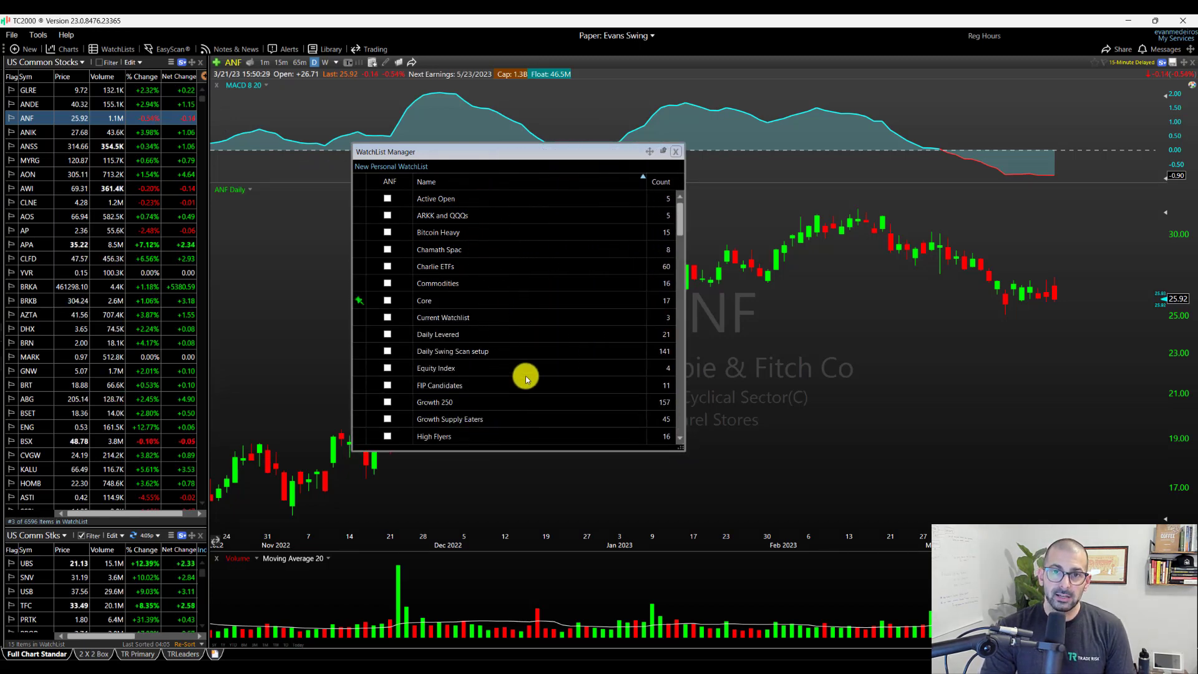
{"action": "left_click", "coordinate": [679, 151]}
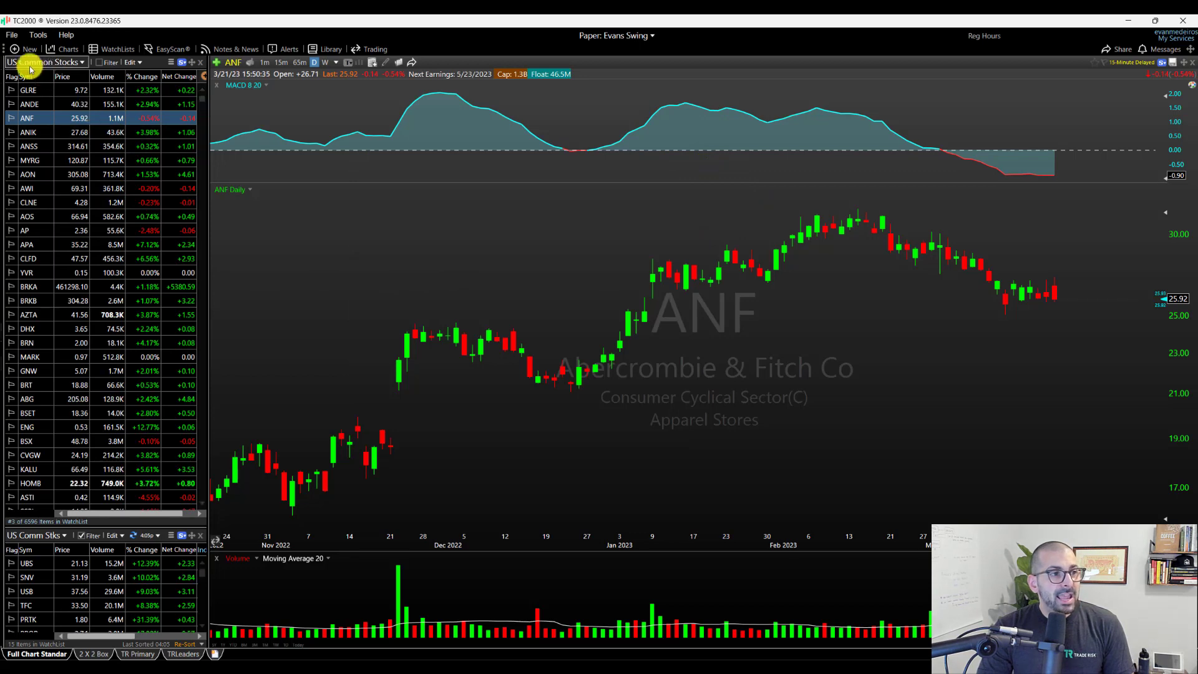
Bring up the WatchList Manager directly from the ABG stock row and close it
{"action": "right_click", "coordinate": [150, 405]}
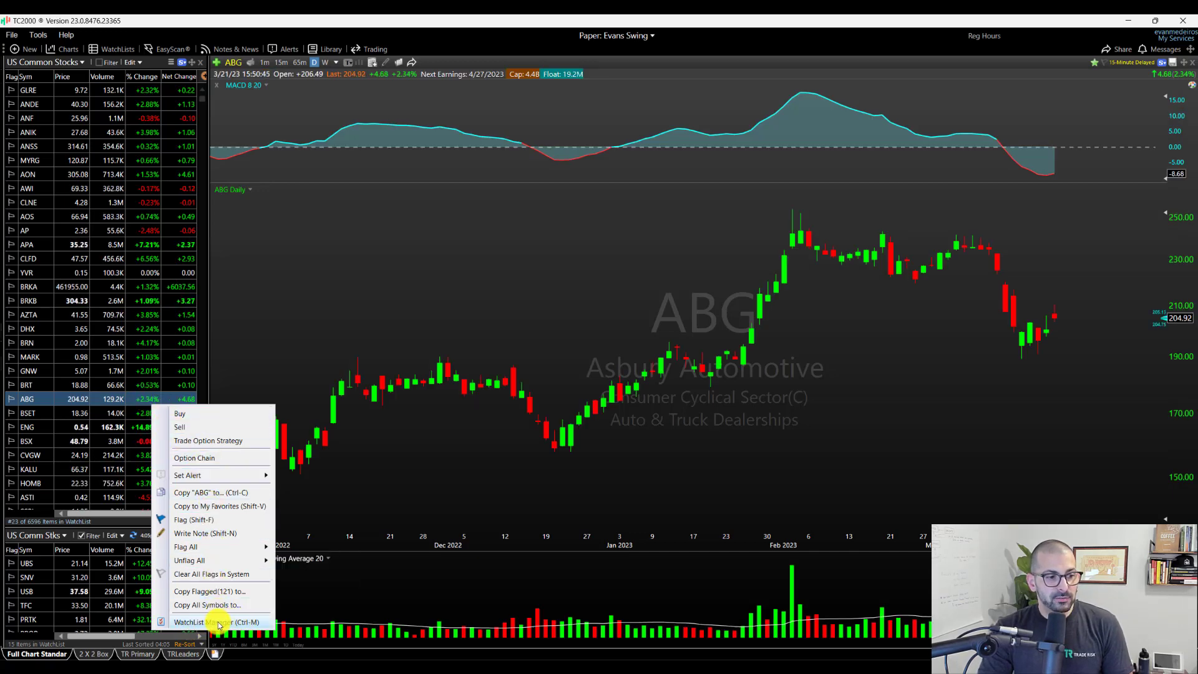
{"action": "left_click", "coordinate": [240, 622]}
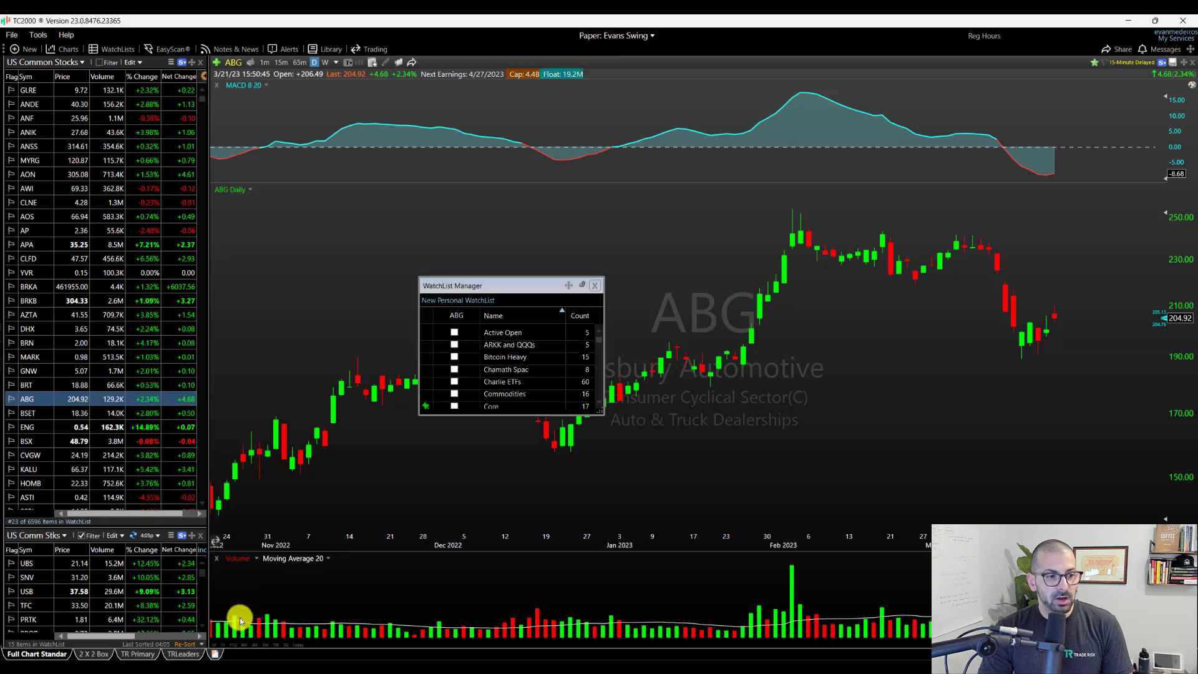
{"action": "left_click", "coordinate": [596, 286]}
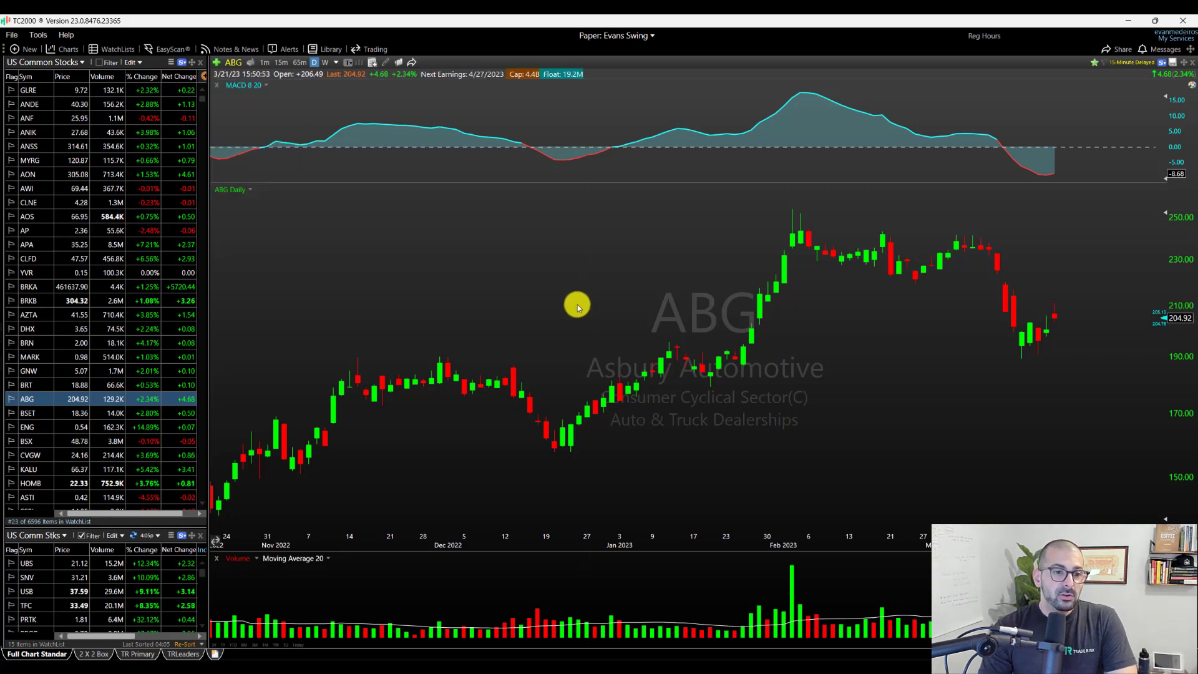
Select BRKB in the US Common Stocks list and open the WatchList Manager, enlarged to show more personal lists
{"action": "left_click", "coordinate": [167, 307]}
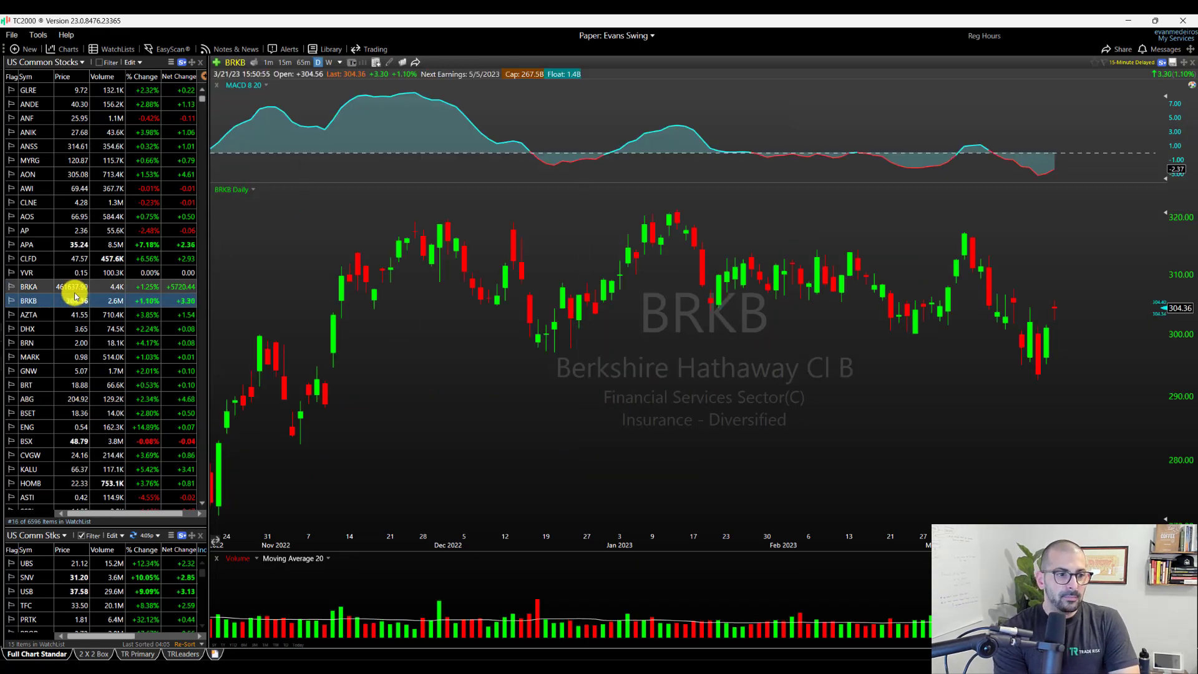
{"action": "key", "text": "ctrl+w"}
{"action": "left_click_drag", "start_coordinate": [525, 312], "coordinate": [441, 195]}
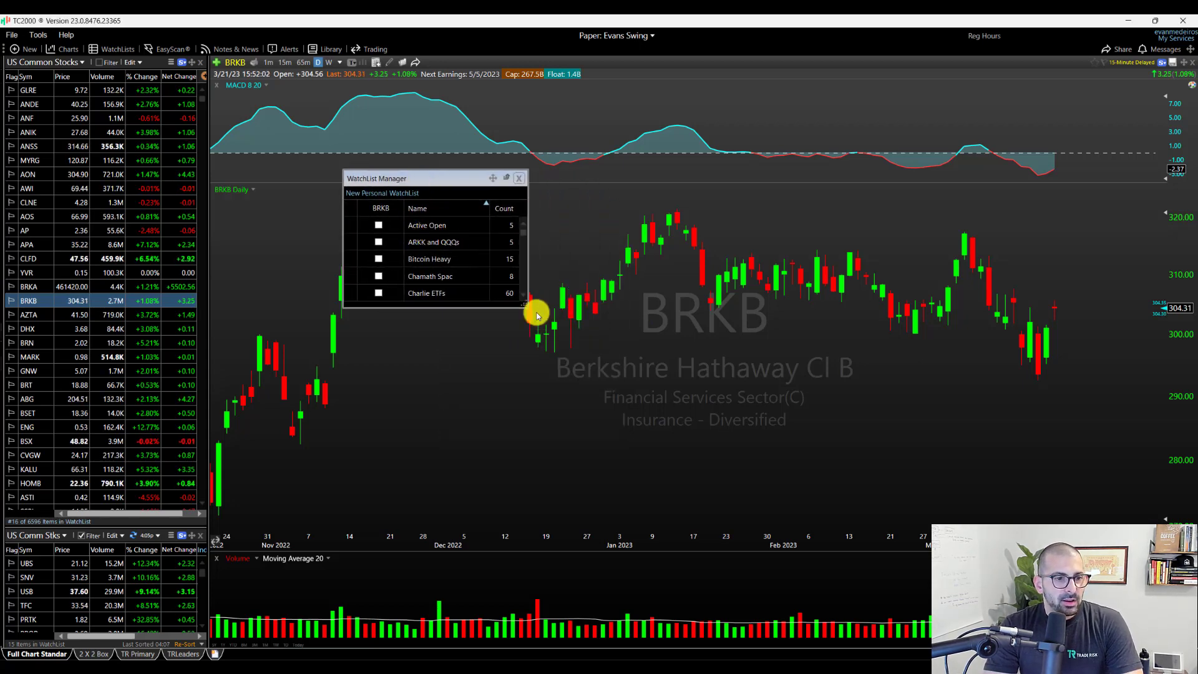
{"action": "left_click_drag", "start_coordinate": [520, 310], "coordinate": [643, 457]}
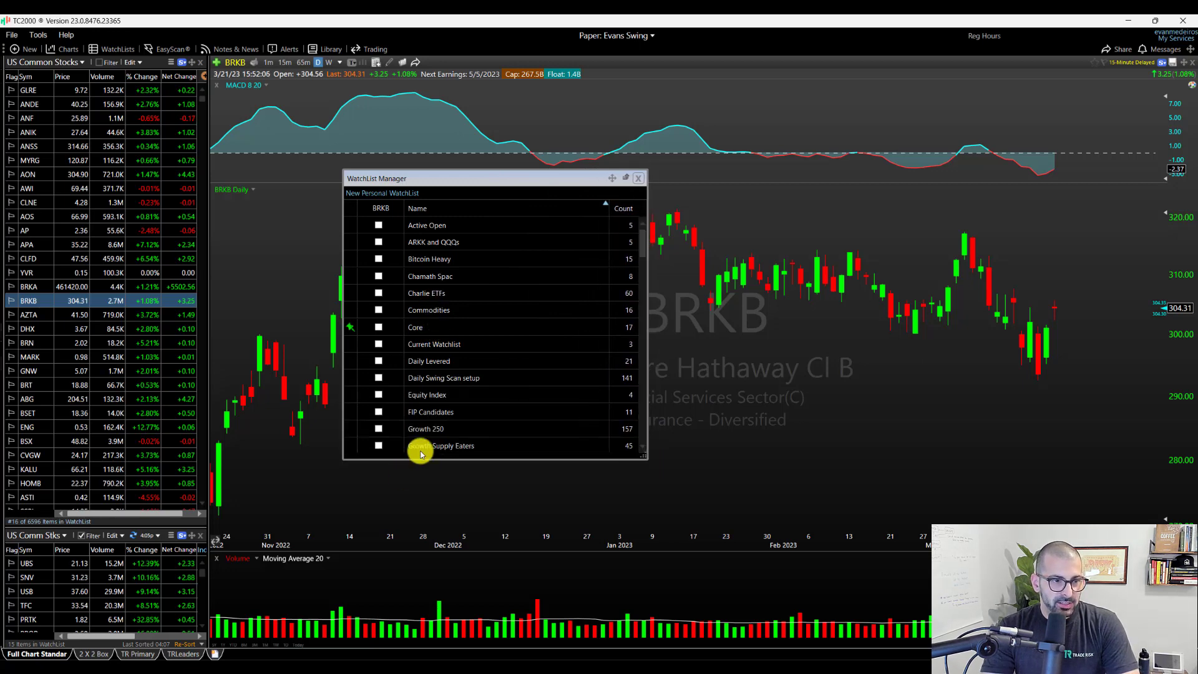
{"action": "left_click_drag", "start_coordinate": [530, 179], "coordinate": [500, 128]}
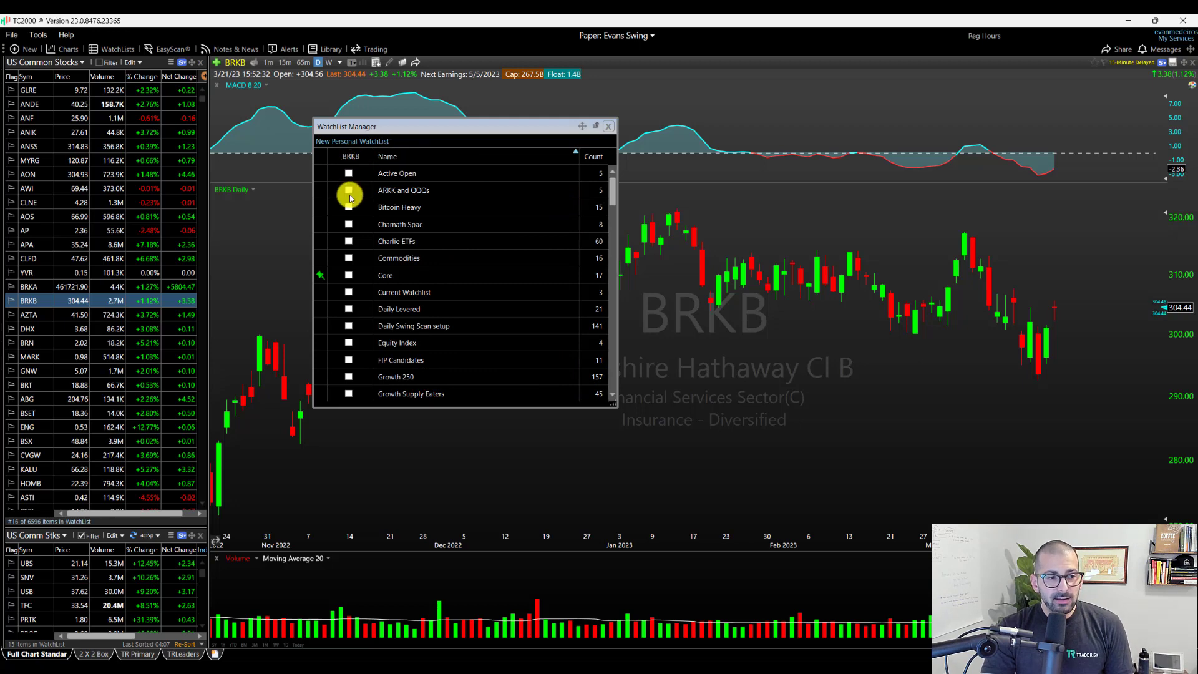
{"action": "left_click_drag", "start_coordinate": [473, 129], "coordinate": [564, 152]}
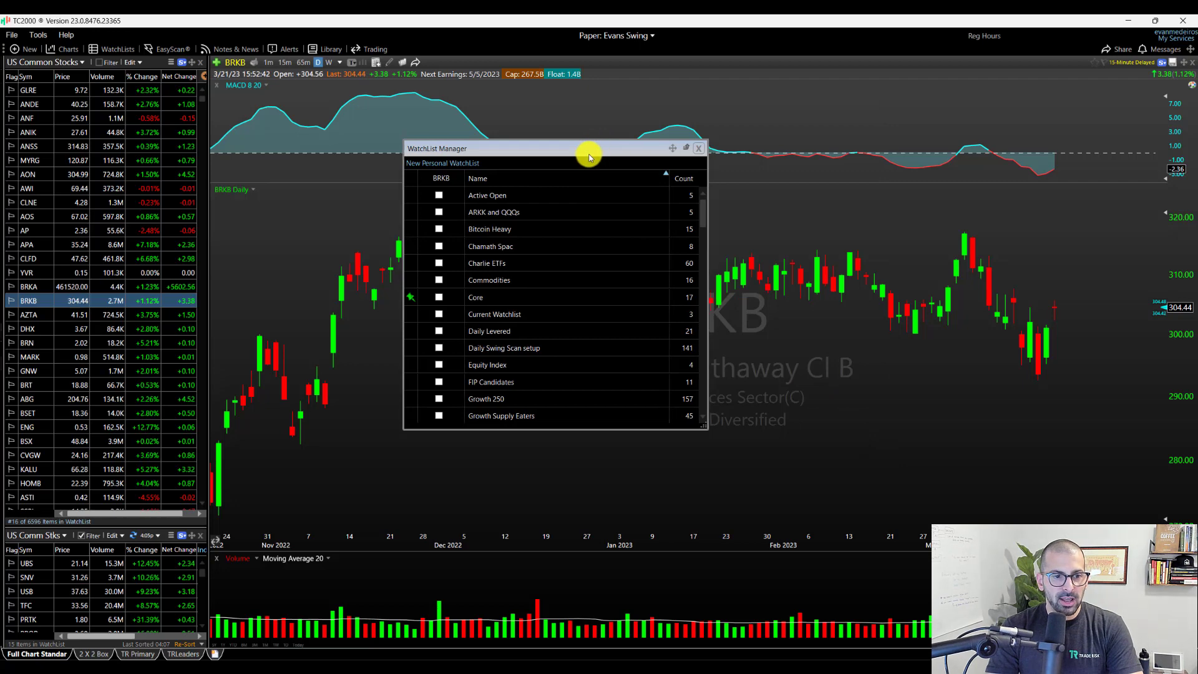
{"action": "left_click_drag", "start_coordinate": [588, 152], "coordinate": [389, 196]}
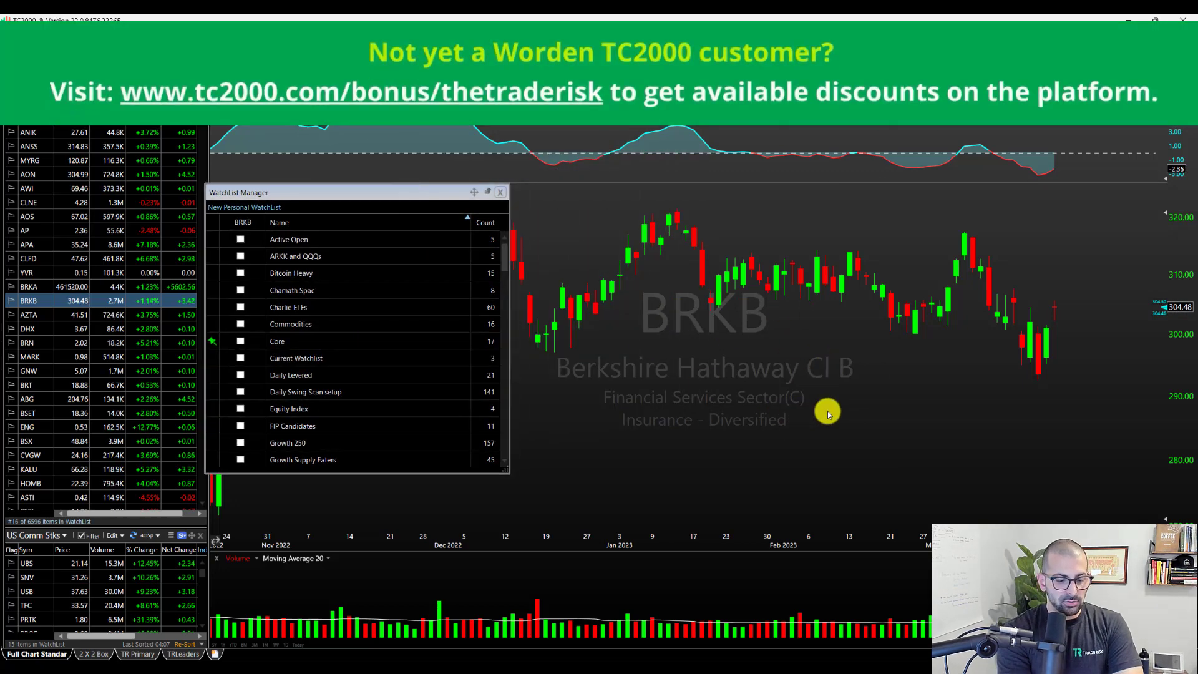
Switch the chart to SPY with the WatchList Manager open to examine which personal watchlists contain the symbol
{"action": "type", "text": "spy"}
{"action": "key", "text": "Return"}
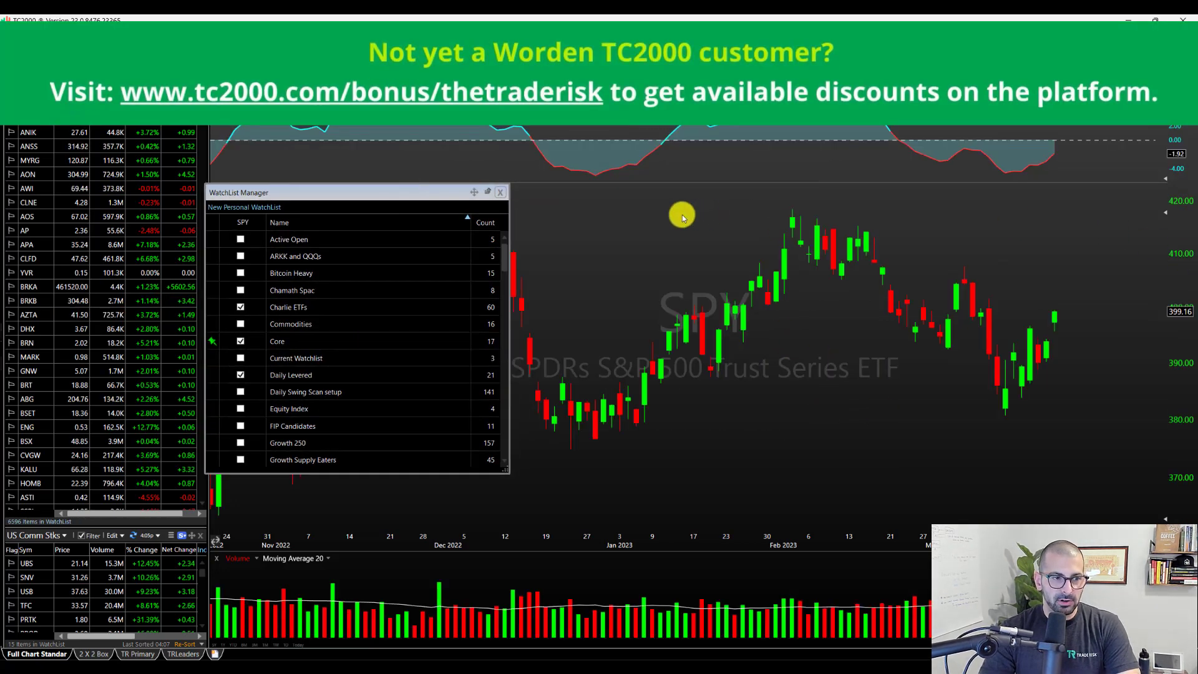
{"action": "left_click_drag", "start_coordinate": [433, 204], "coordinate": [675, 123]}
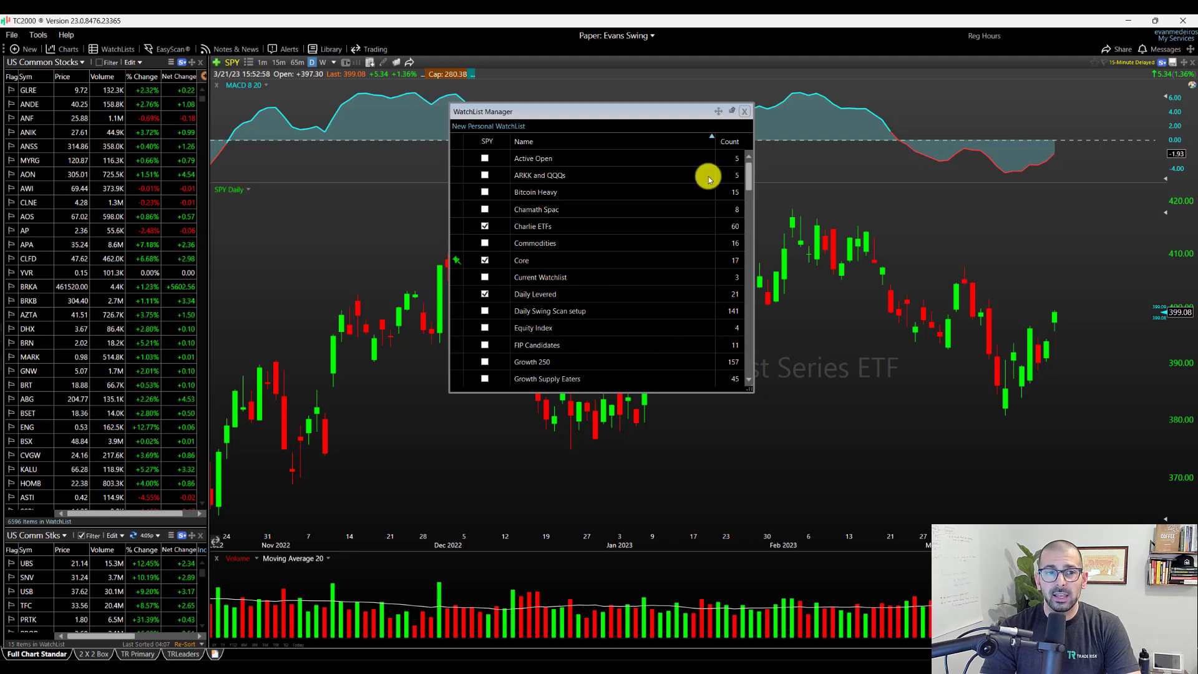
{"action": "left_click_drag", "start_coordinate": [667, 118], "coordinate": [722, 115]}
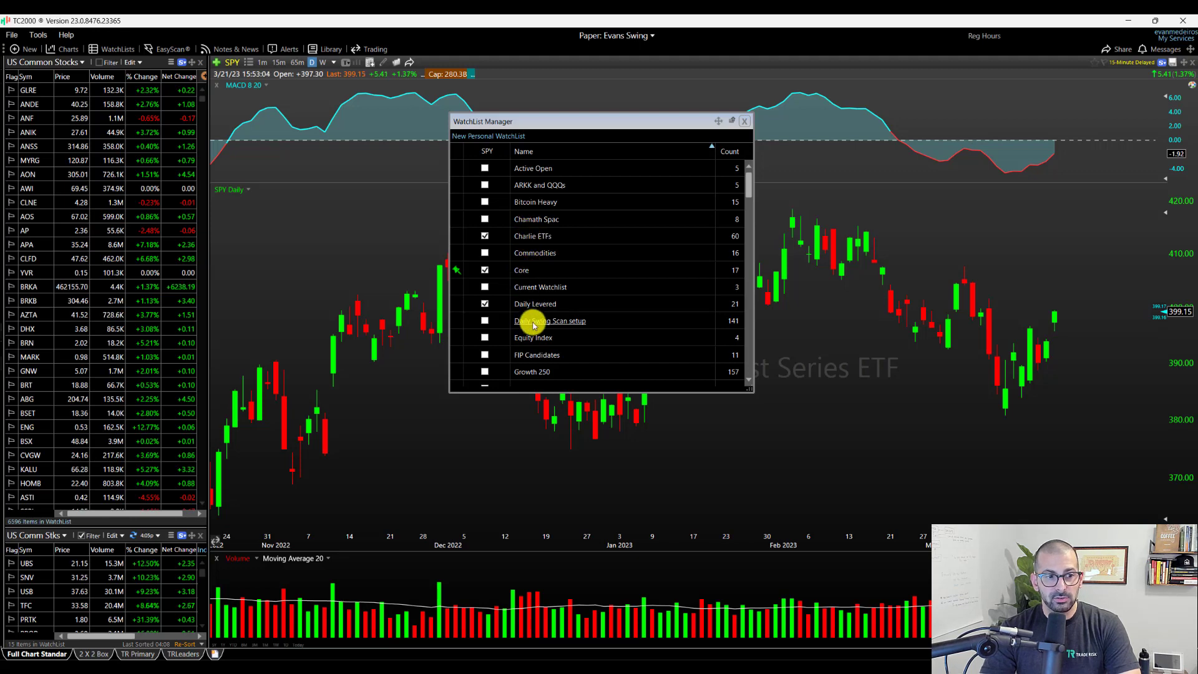
{"action": "left_click", "coordinate": [486, 304]}
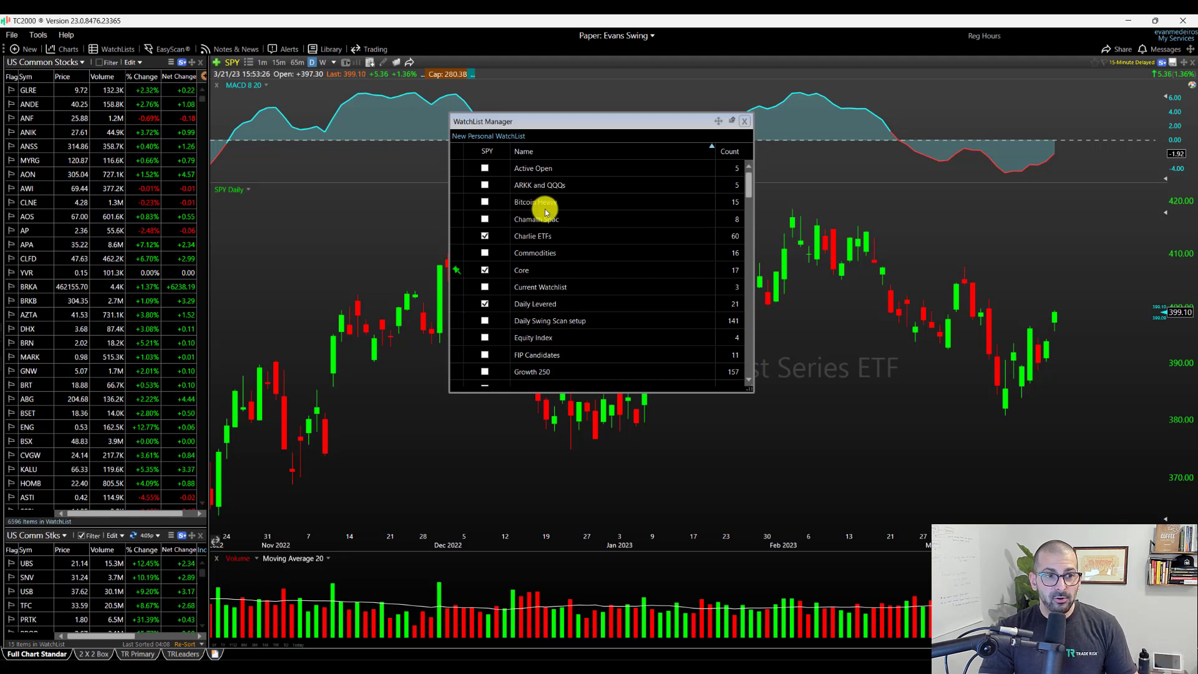
Add SPY to the Bitcoin Heavy watchlist and open that list next to the WatchList Manager
{"action": "left_click", "coordinate": [485, 203]}
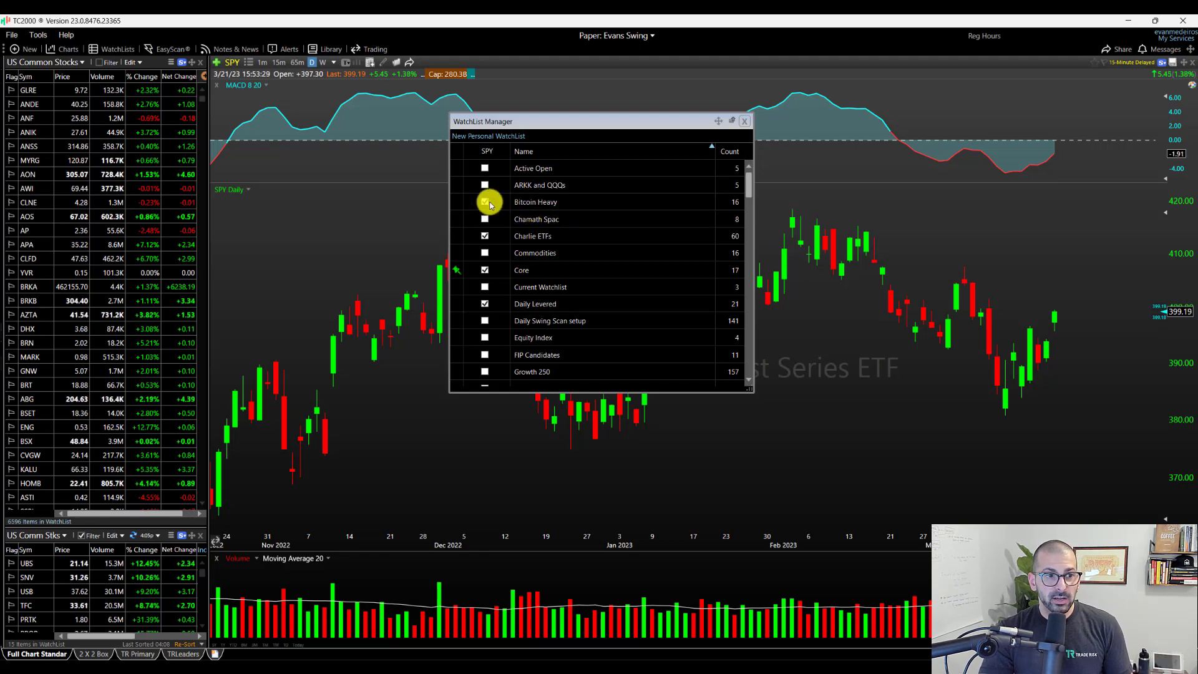
{"action": "right_click", "coordinate": [533, 202]}
{"action": "left_click", "coordinate": [552, 210]}
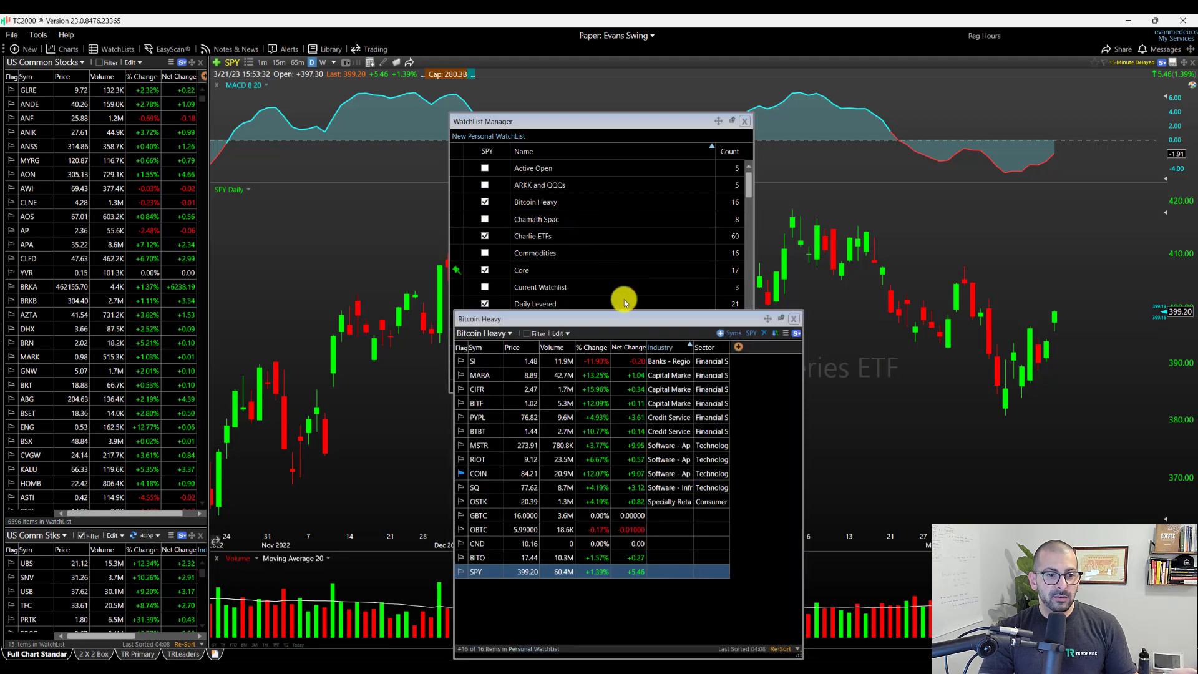
{"action": "left_click_drag", "start_coordinate": [717, 322], "coordinate": [972, 108]}
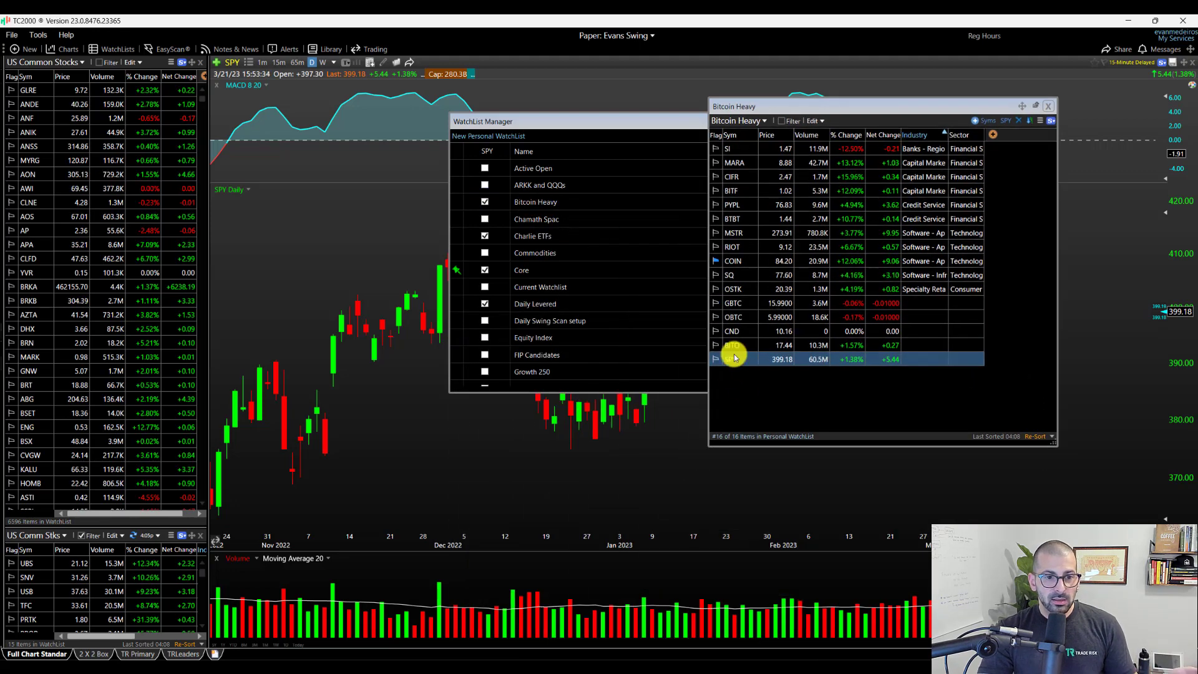
Remove SPY from the Bitcoin Heavy watchlist and close that list's window
{"action": "left_click", "coordinate": [485, 202]}
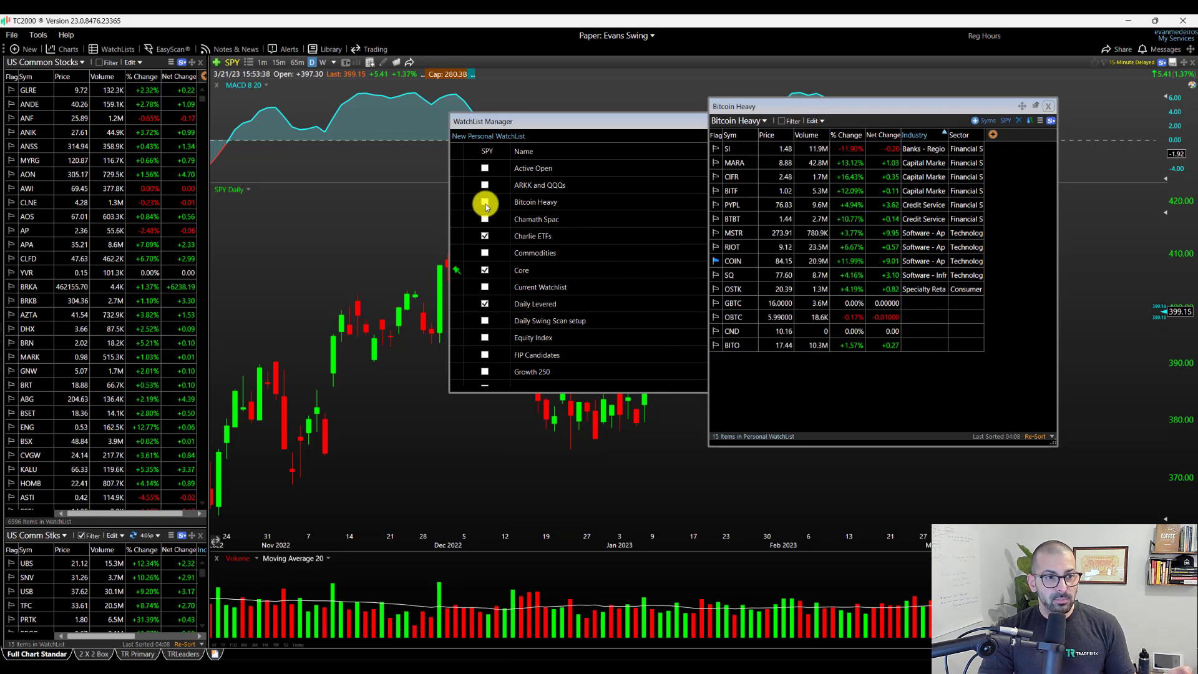
{"action": "left_click", "coordinate": [1051, 107]}
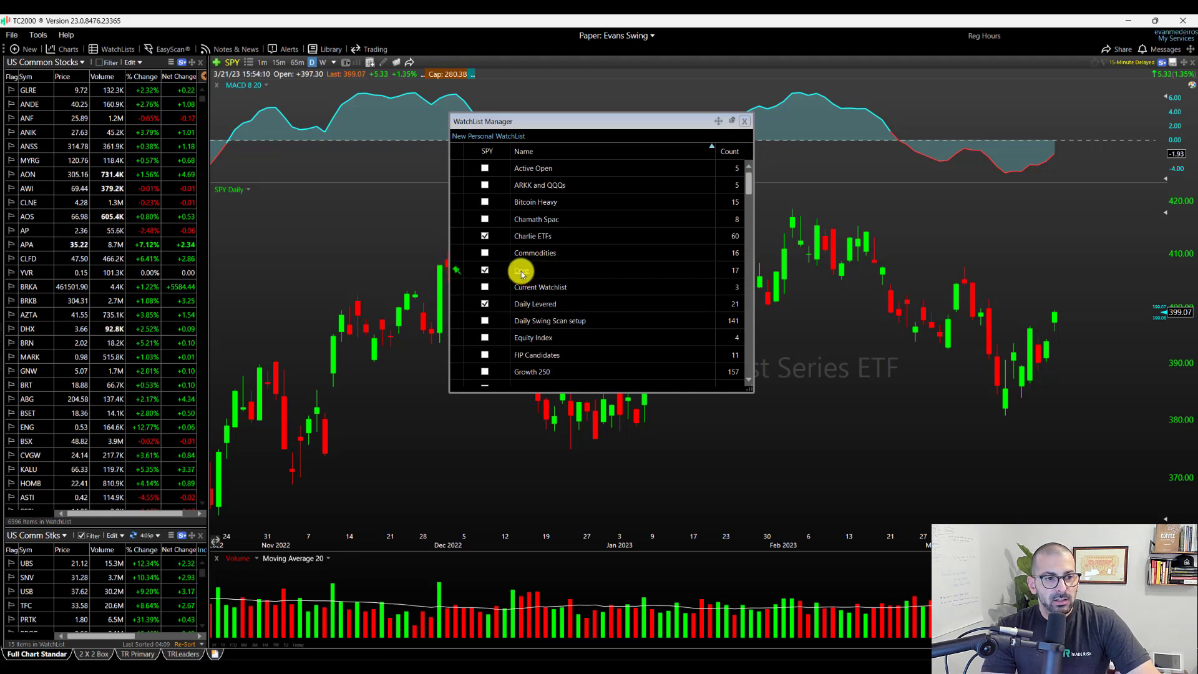
Open the name and icon settings of the Core watchlist and examine its editable name
{"action": "right_click", "coordinate": [522, 270]}
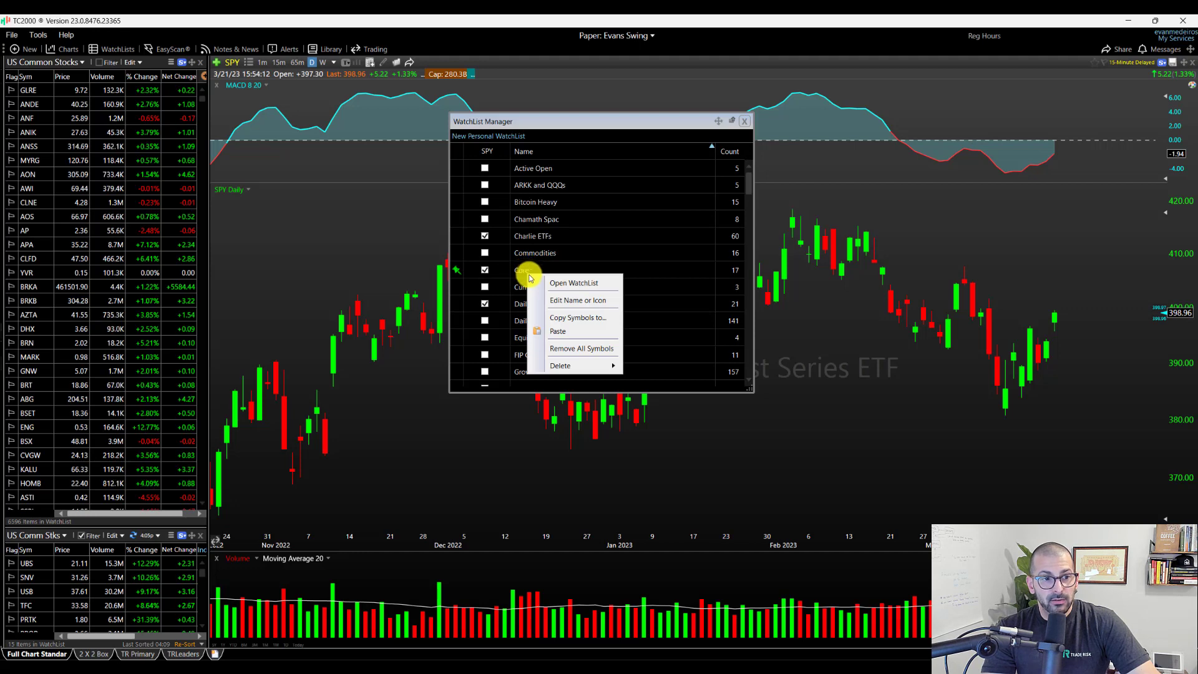
{"action": "left_click", "coordinate": [590, 301]}
{"action": "left_click_drag", "start_coordinate": [679, 317], "coordinate": [782, 199]}
{"action": "left_click", "coordinate": [768, 228]}
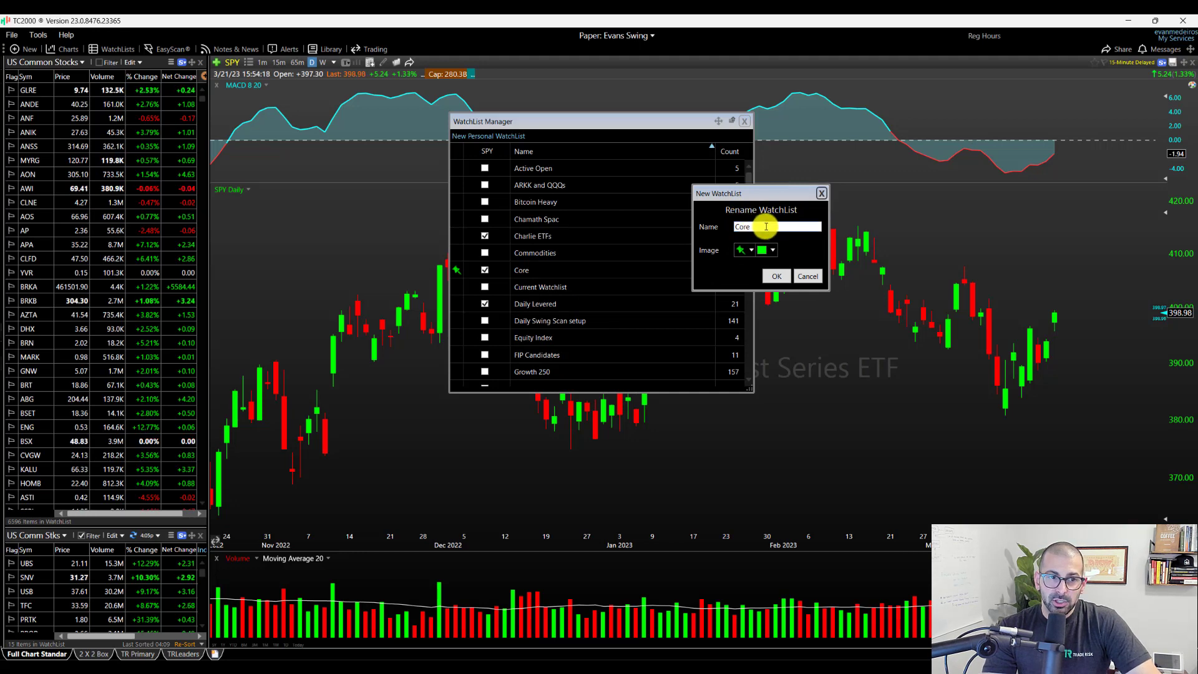
{"action": "left_click_drag", "start_coordinate": [757, 227], "coordinate": [729, 229]}
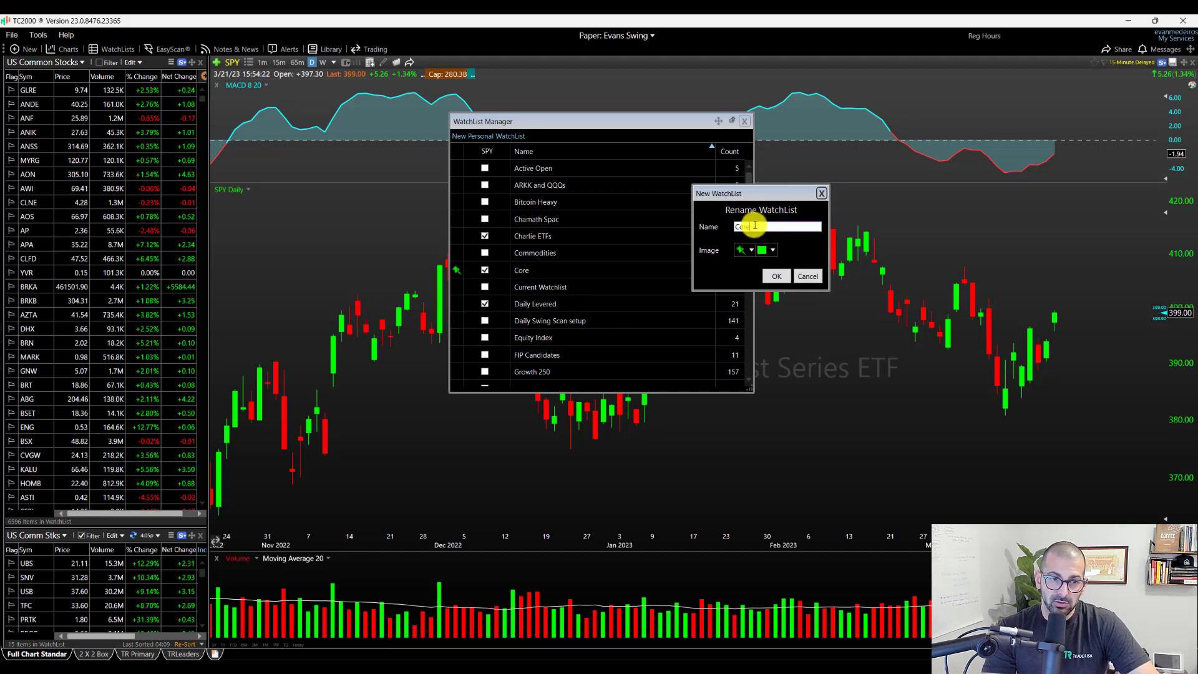
{"action": "double_click", "coordinate": [759, 230]}
{"action": "left_click", "coordinate": [753, 231]}
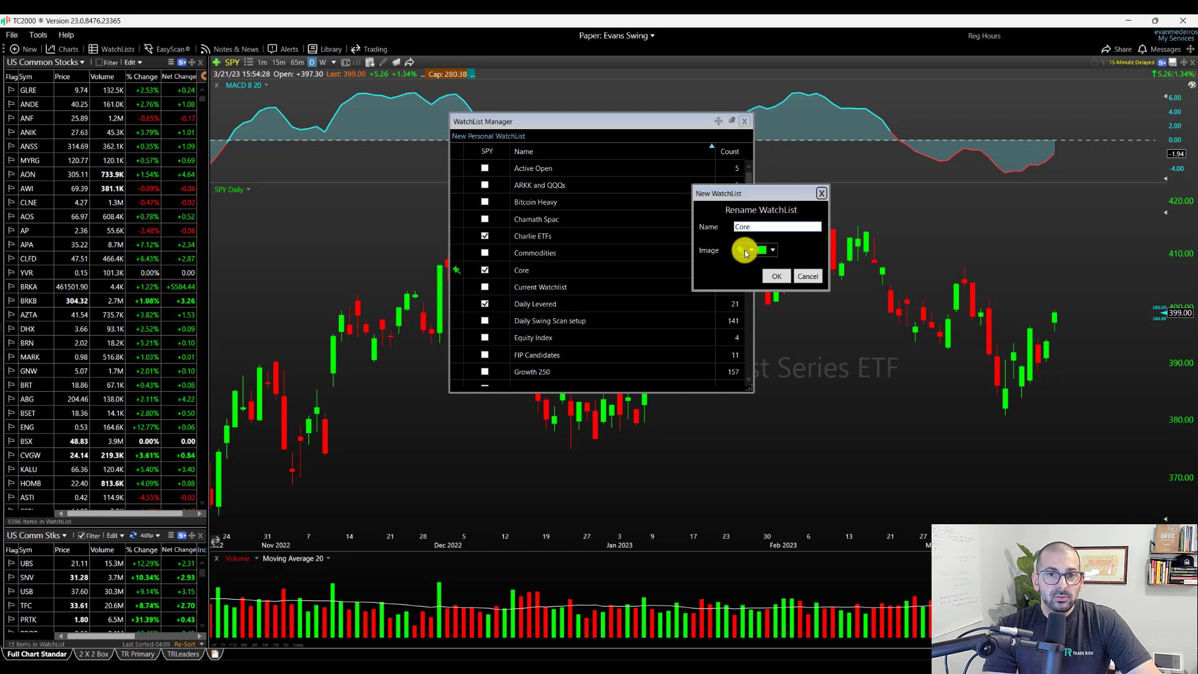
Review the image choices for the Core watchlist's icon and accept the settings
{"action": "left_click", "coordinate": [748, 252]}
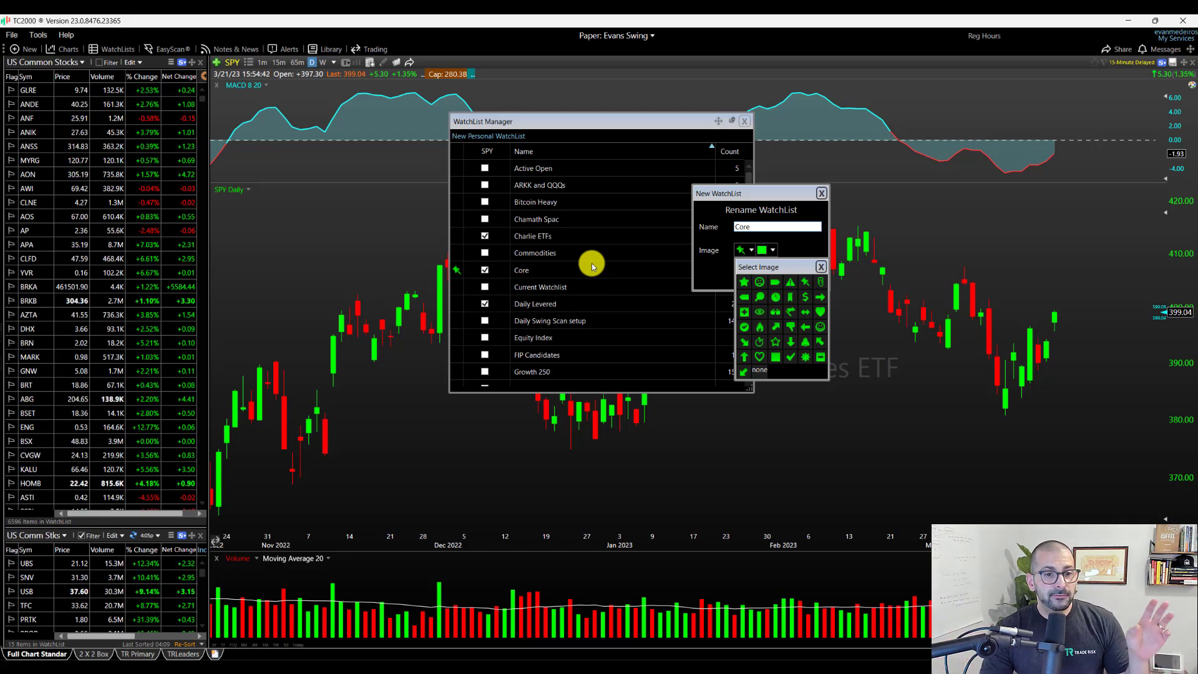
{"action": "left_click", "coordinate": [821, 266]}
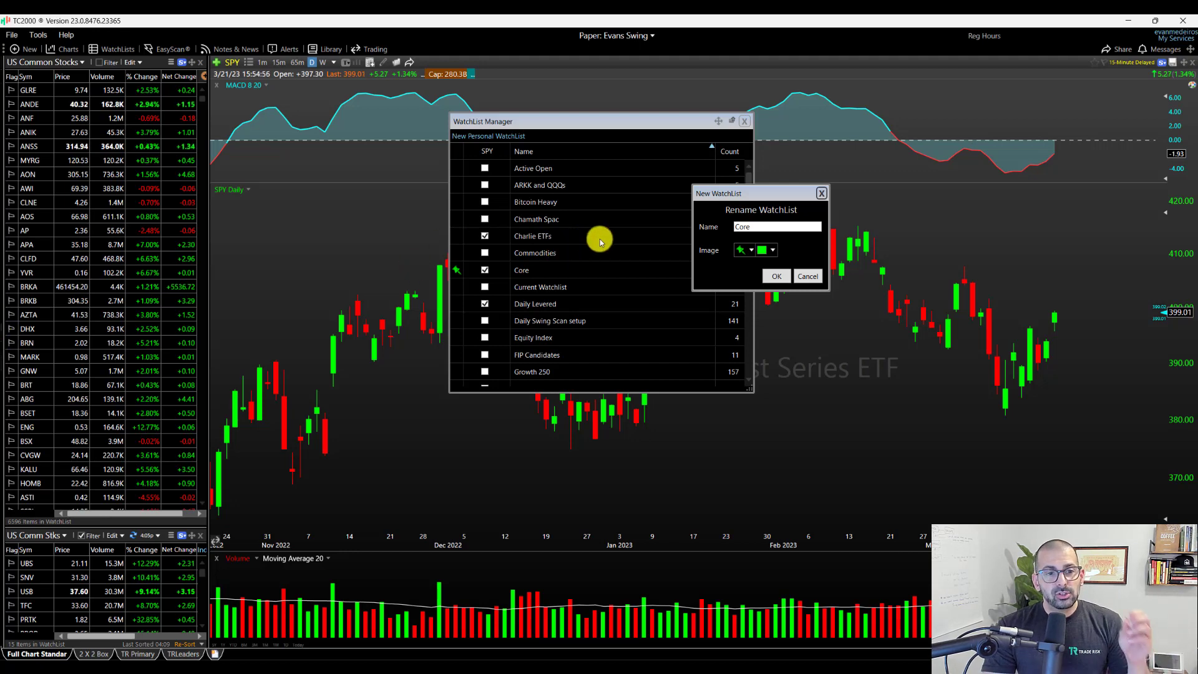
{"action": "double_click", "coordinate": [738, 227]}
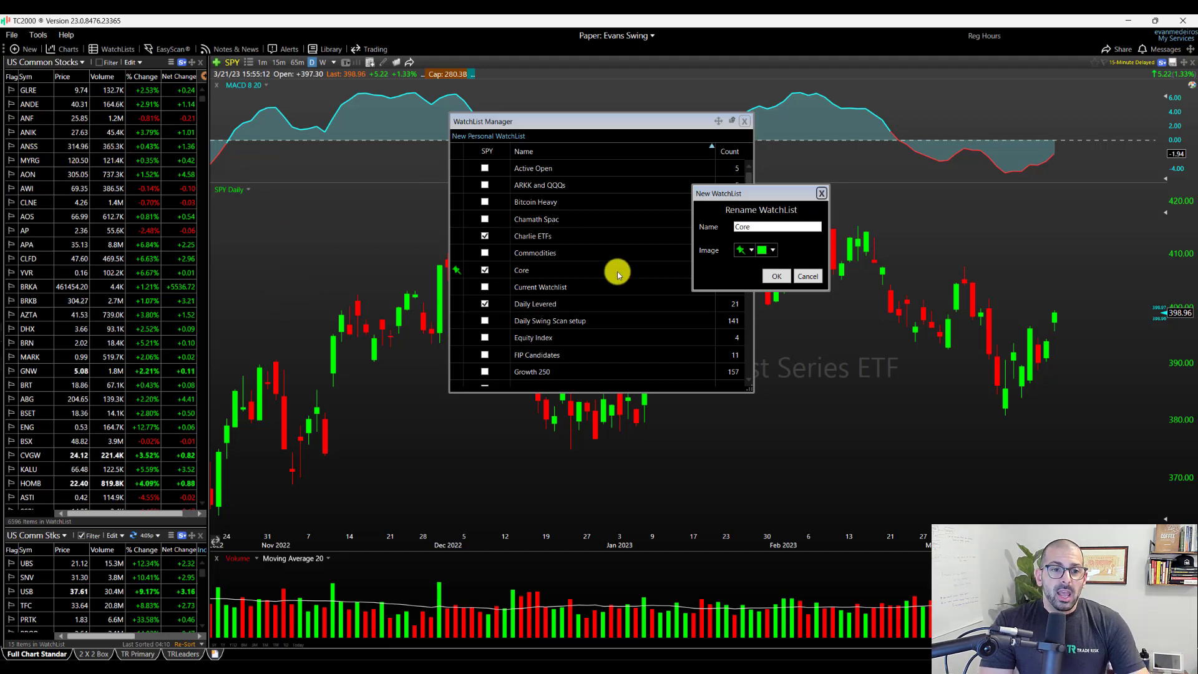
{"action": "left_click", "coordinate": [744, 251]}
{"action": "left_click", "coordinate": [741, 306]}
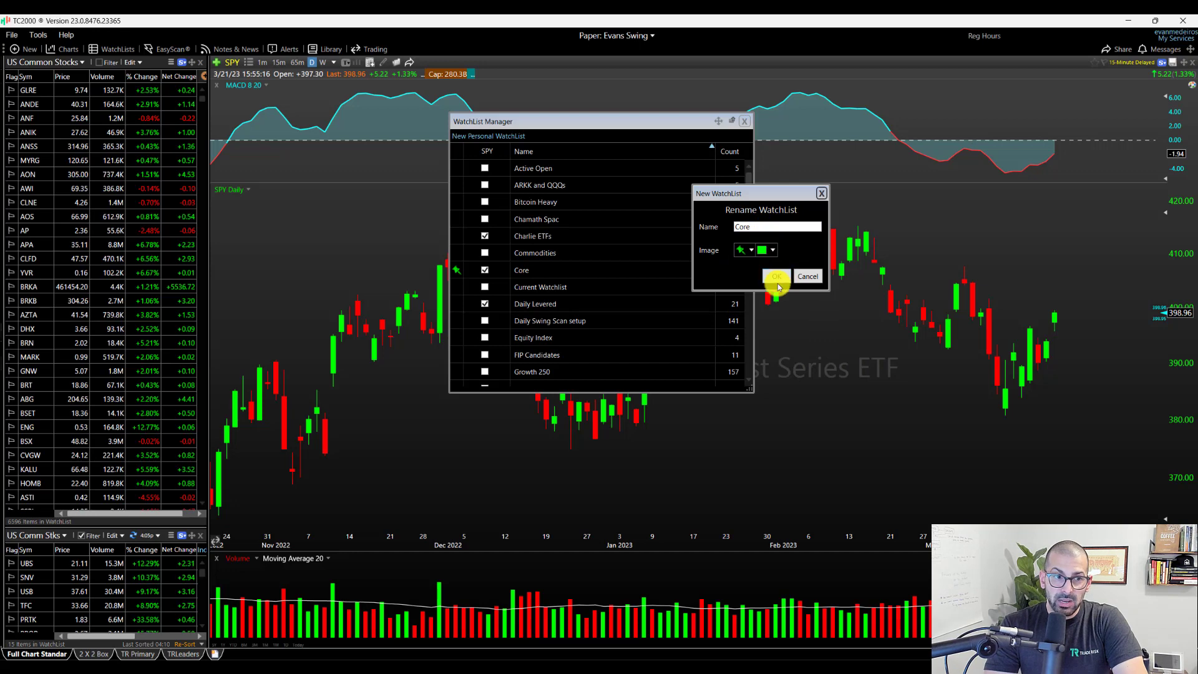
{"action": "left_click", "coordinate": [776, 276]}
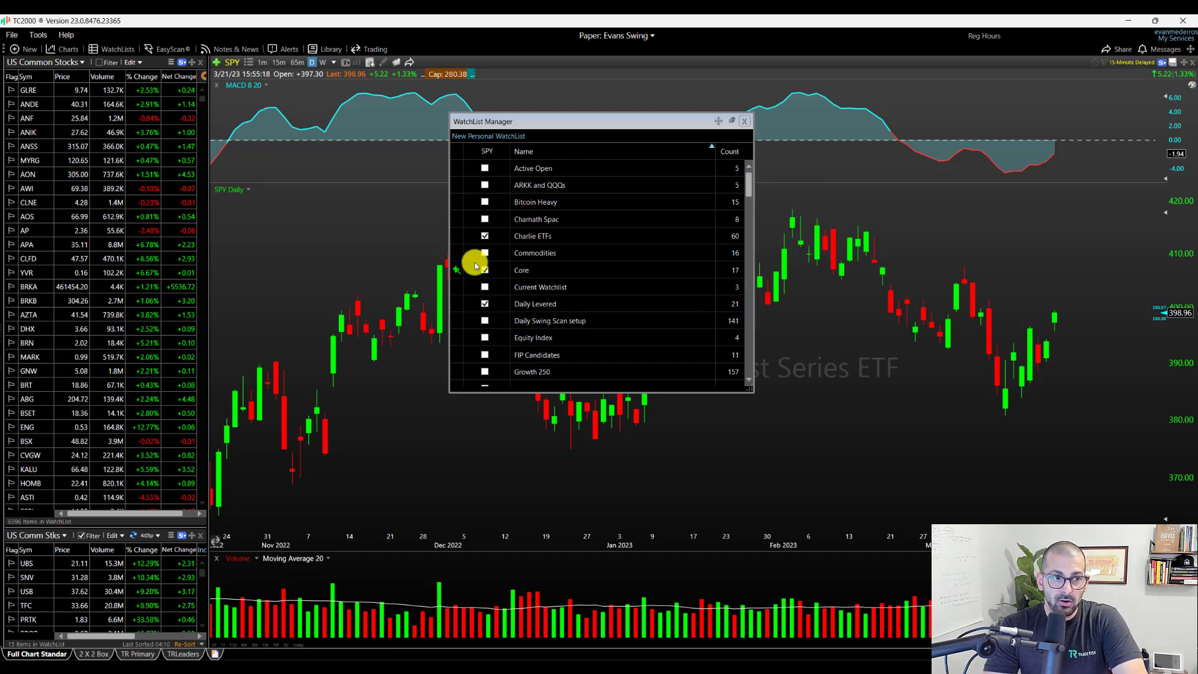
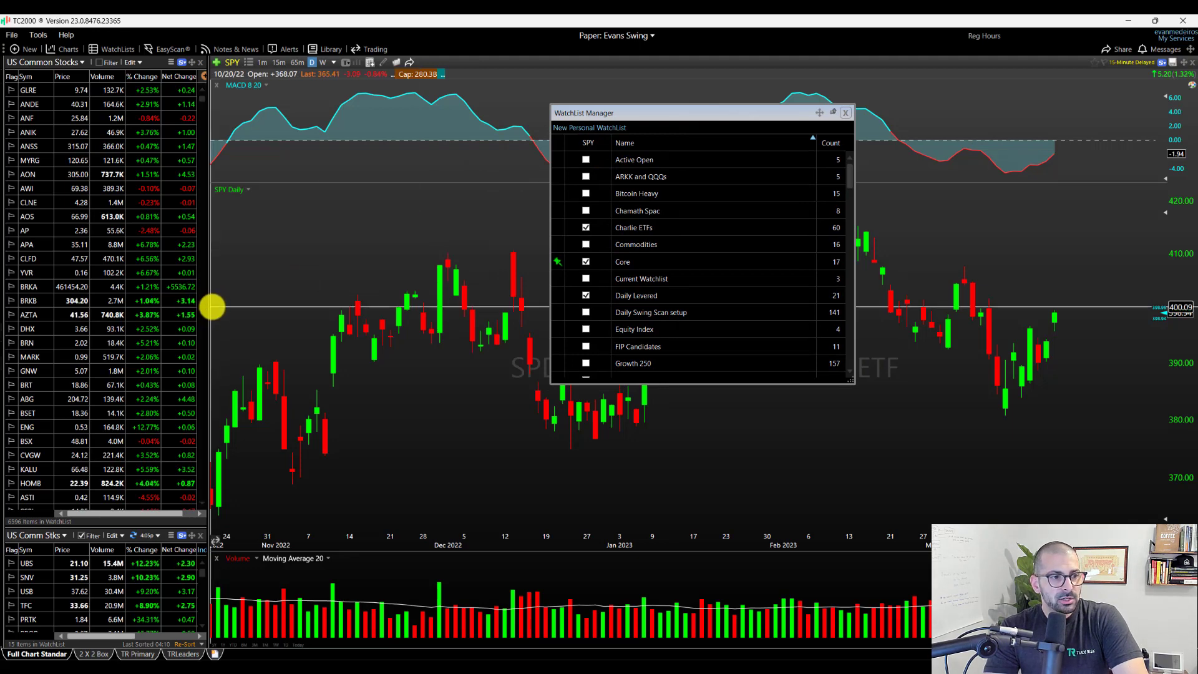
Widen the US Common Stocks watchlist pane beside the chart
{"action": "left_click_drag", "start_coordinate": [211, 307], "coordinate": [280, 309]}
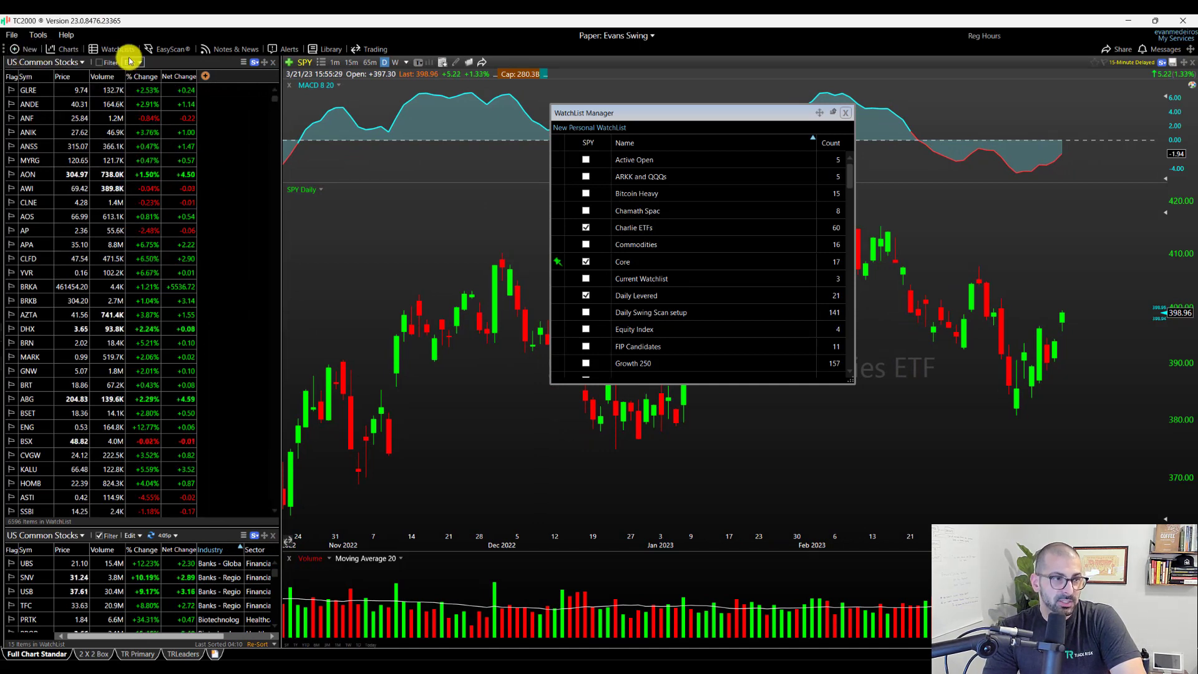
Add a tag column for the Core watchlist to the upper US Common Stocks list
{"action": "left_click", "coordinate": [206, 79]}
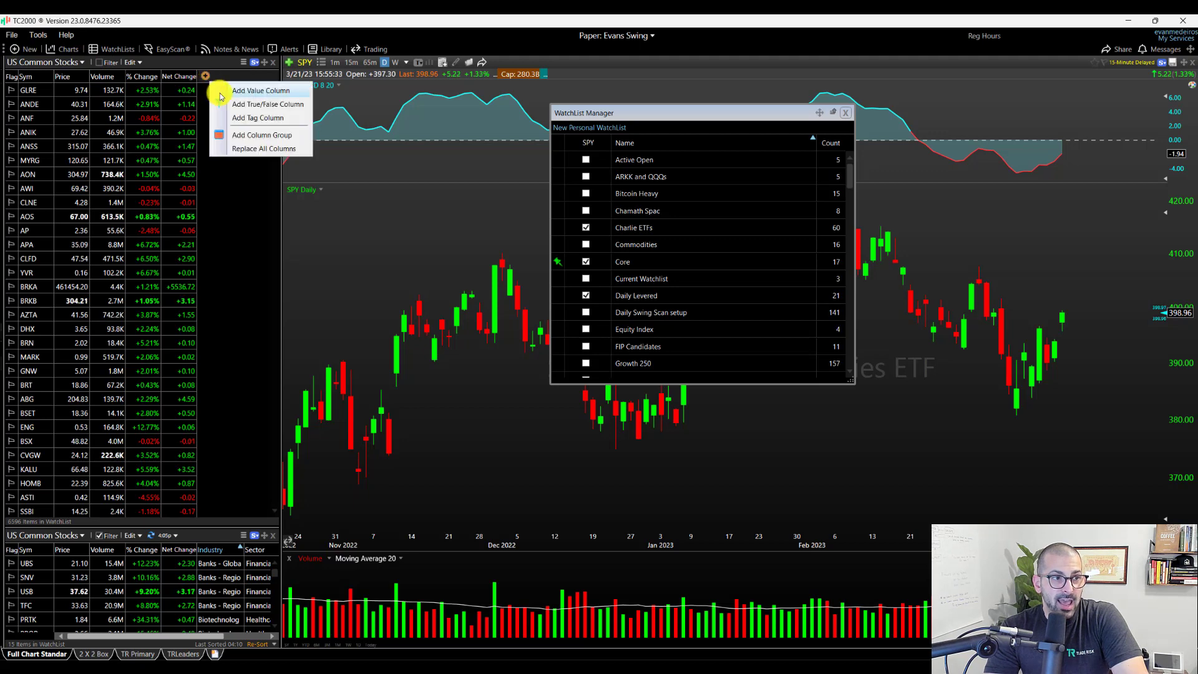
{"action": "left_click", "coordinate": [249, 119]}
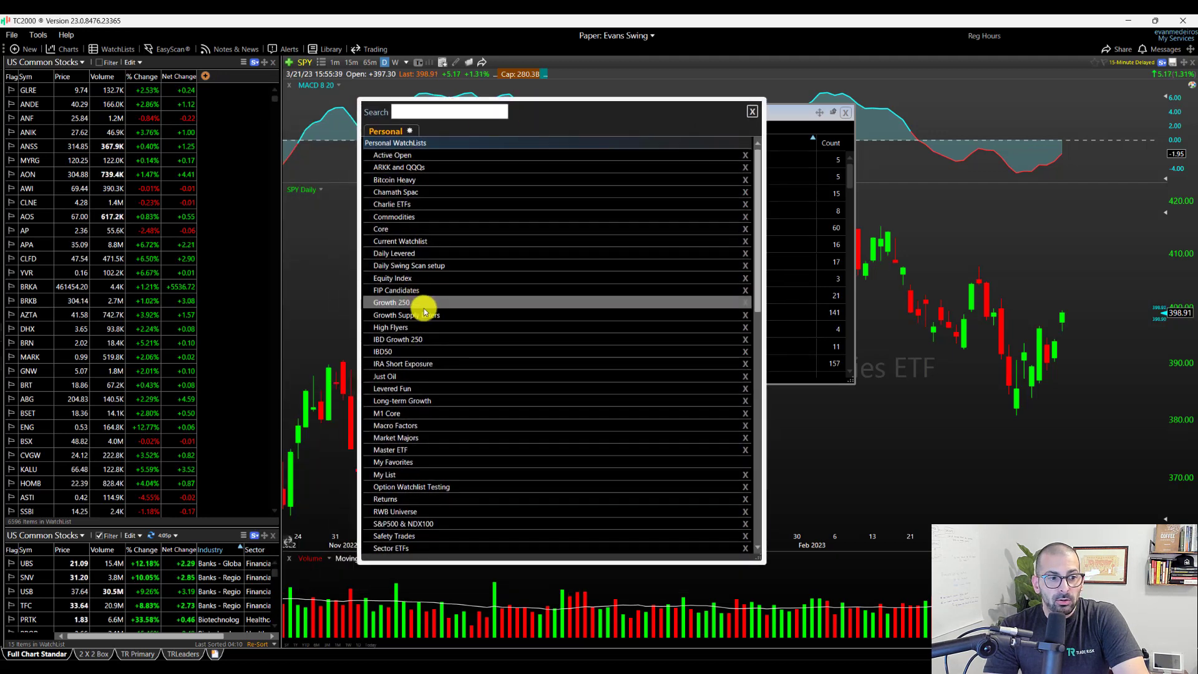
{"action": "left_click", "coordinate": [383, 231]}
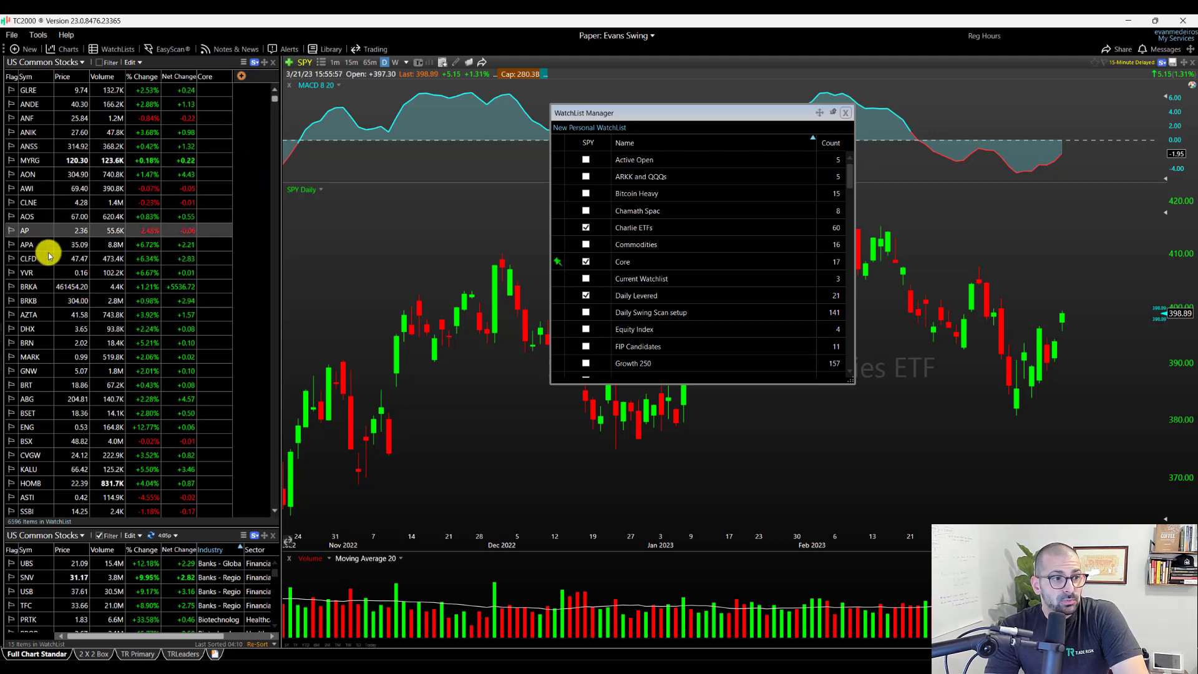
Dismiss the tagging hint and tag APA, AOS and MYRG as members of Core in the new column
{"action": "left_click", "coordinate": [215, 261]}
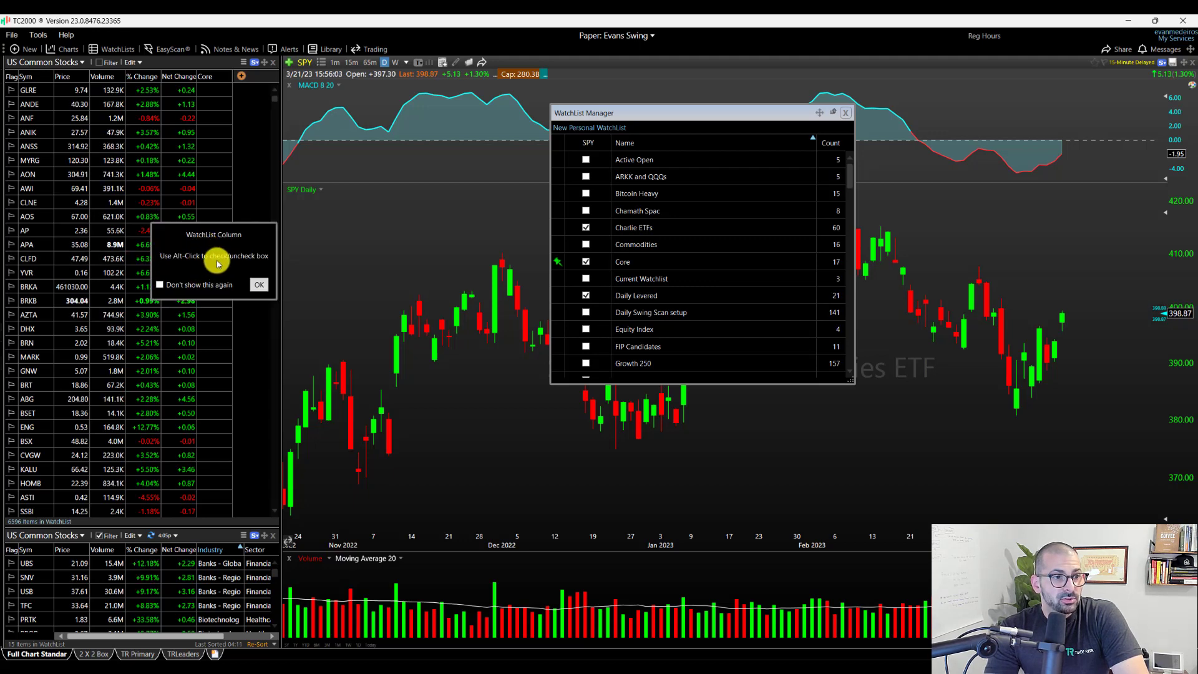
{"action": "left_click", "coordinate": [262, 287]}
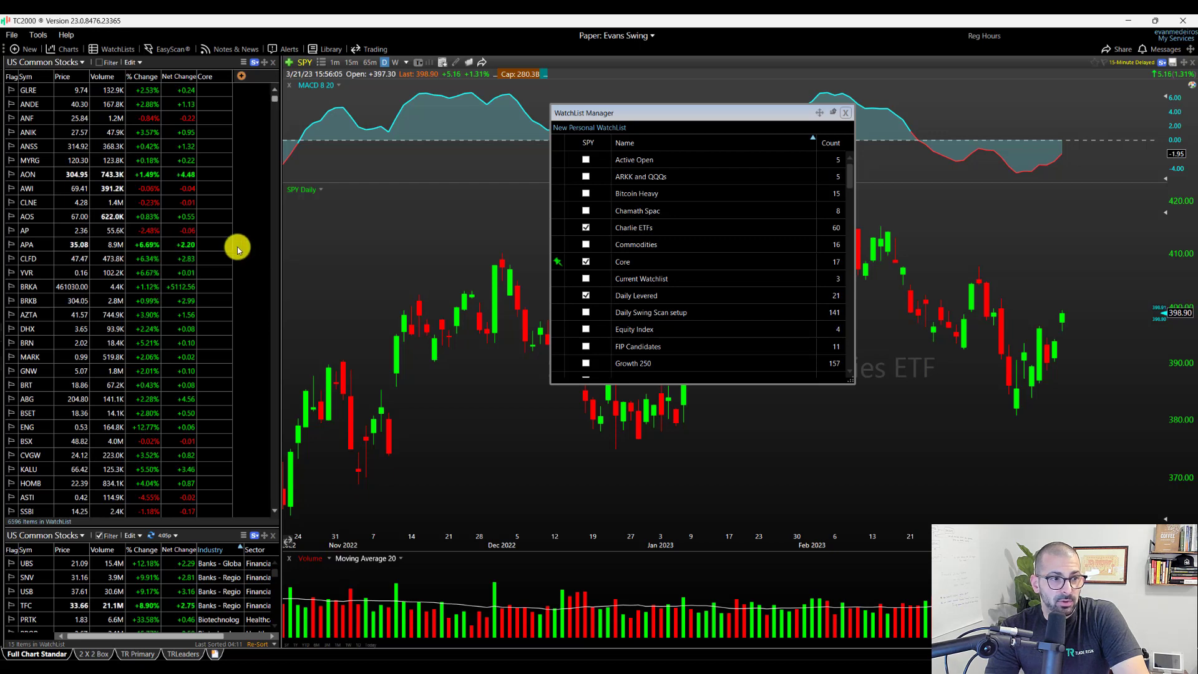
{"action": "left_click", "coordinate": [211, 248]}
{"action": "left_click", "coordinate": [258, 283]}
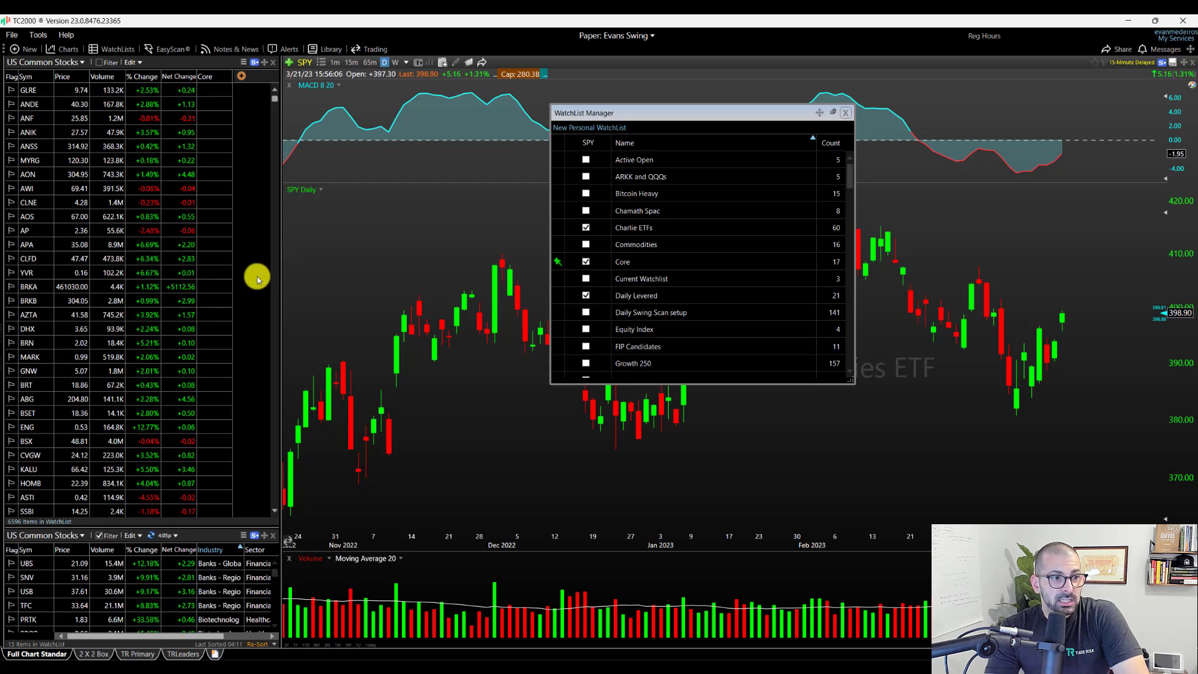
{"action": "left_click", "coordinate": [214, 245]}
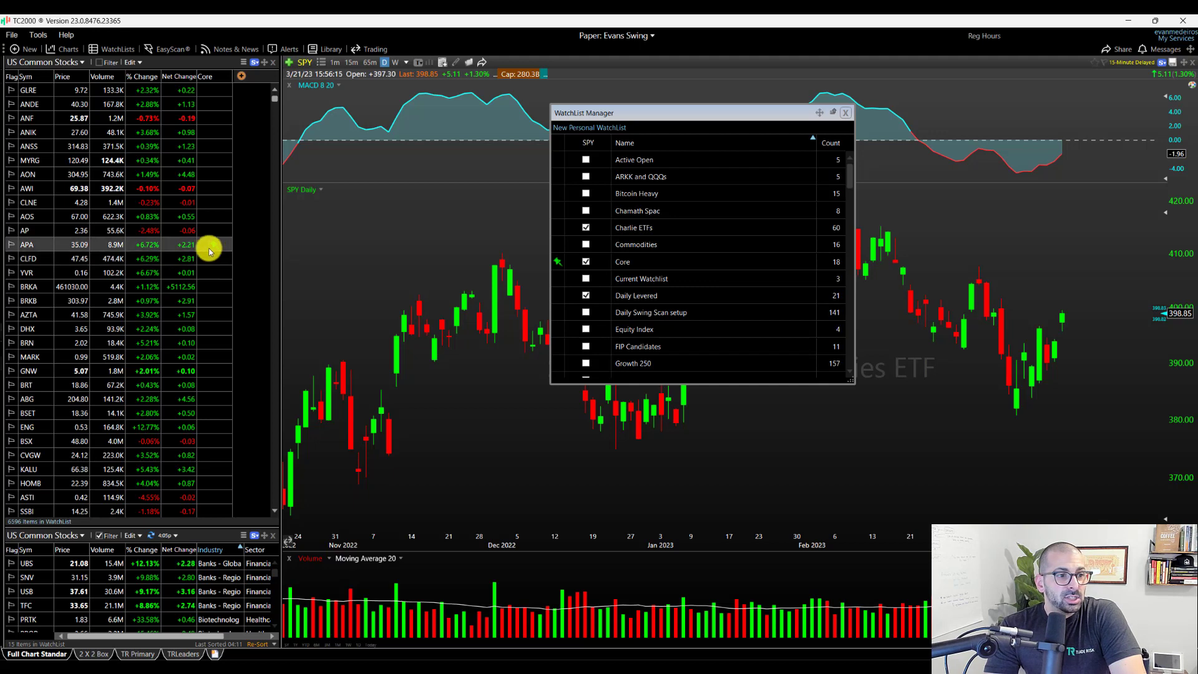
{"action": "left_click", "coordinate": [214, 160]}
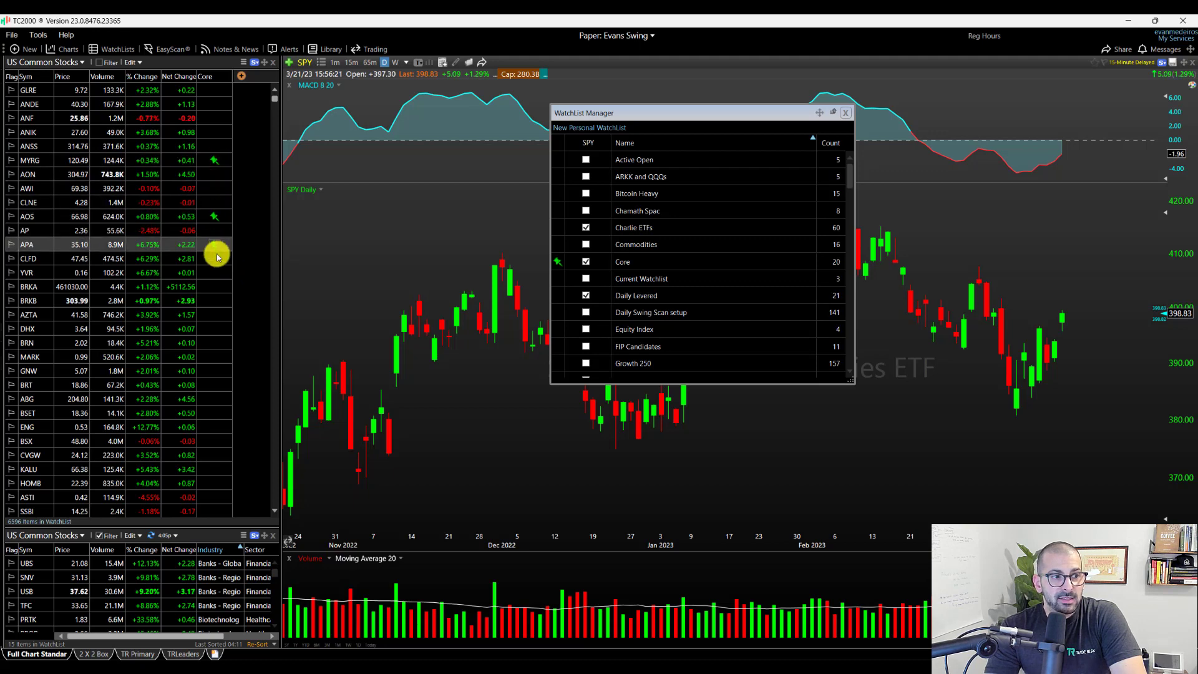
Open the Core watchlist in its own window and remove the Core tags from MYRG, AOS and APA
{"action": "right_click", "coordinate": [625, 265]}
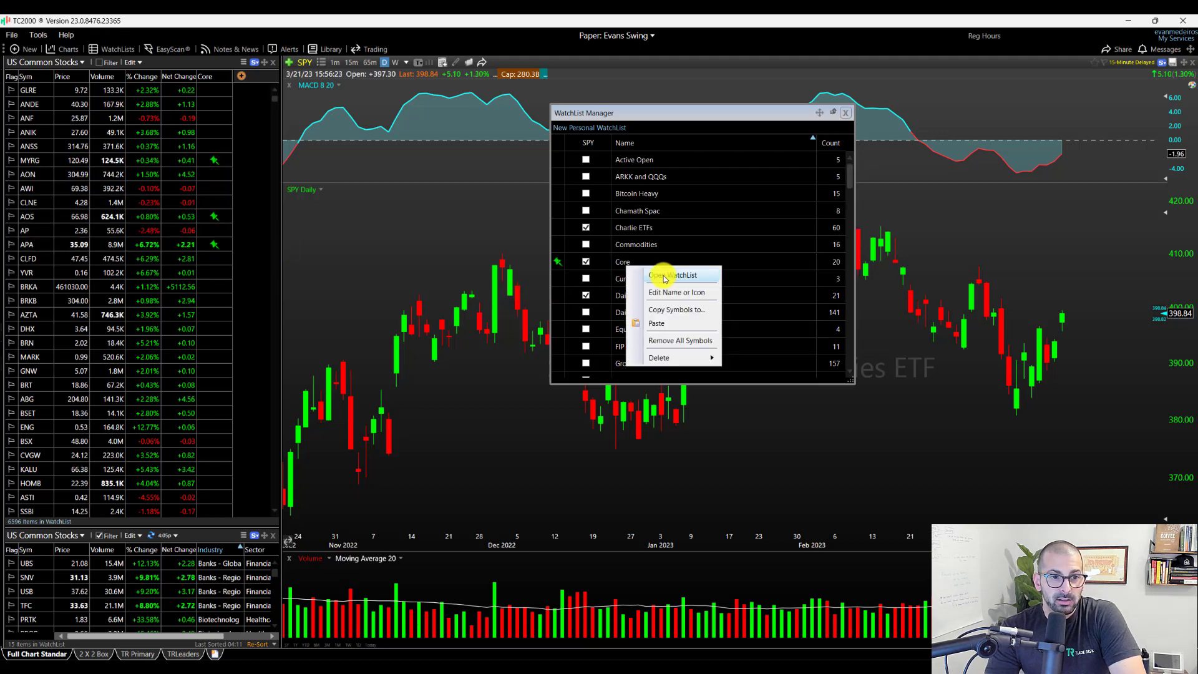
{"action": "left_click", "coordinate": [668, 279]}
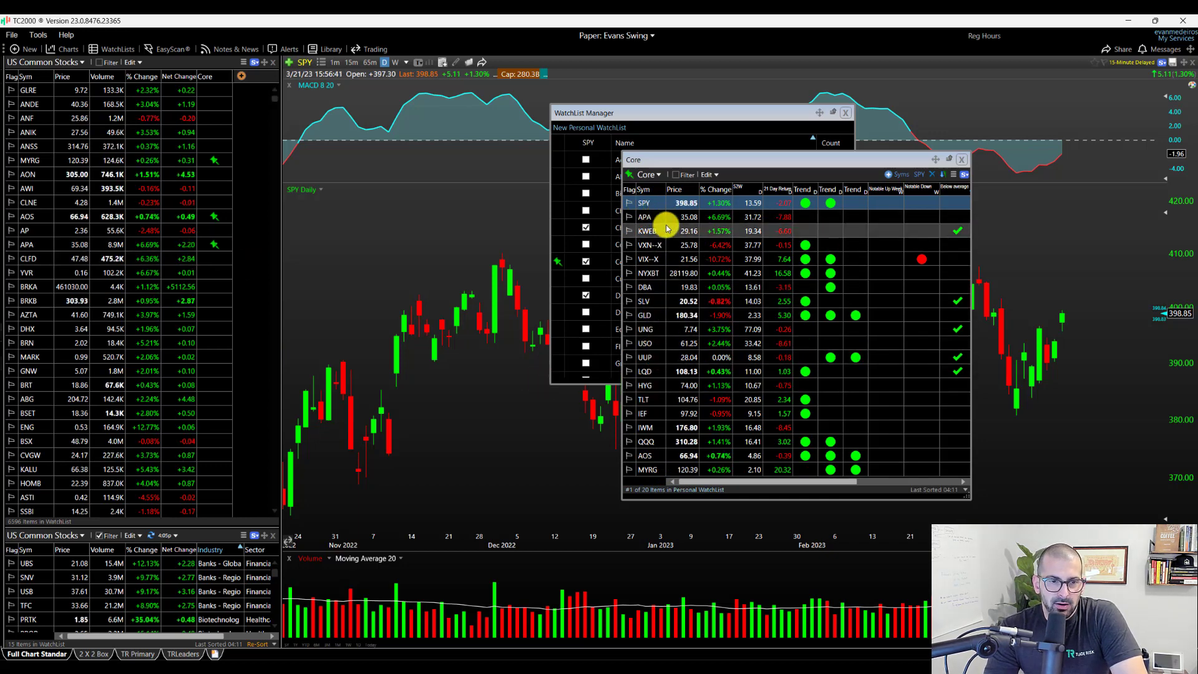
{"action": "left_click", "coordinate": [213, 160]}
{"action": "left_click", "coordinate": [214, 216]}
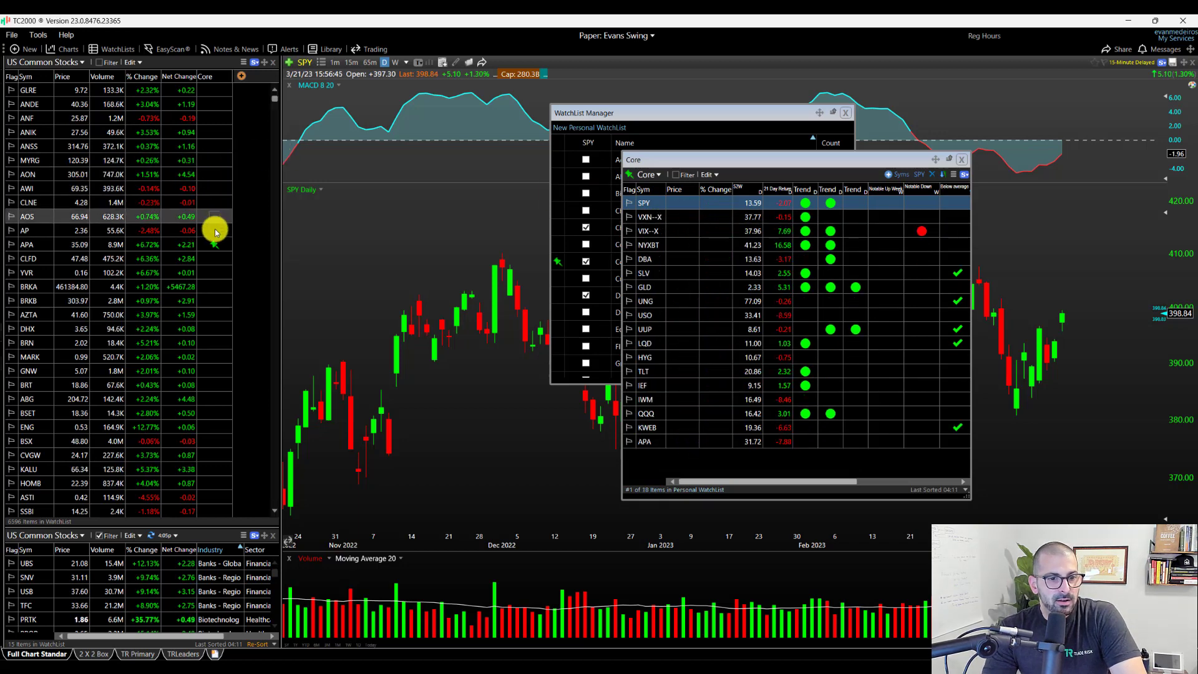
{"action": "left_click", "coordinate": [214, 244]}
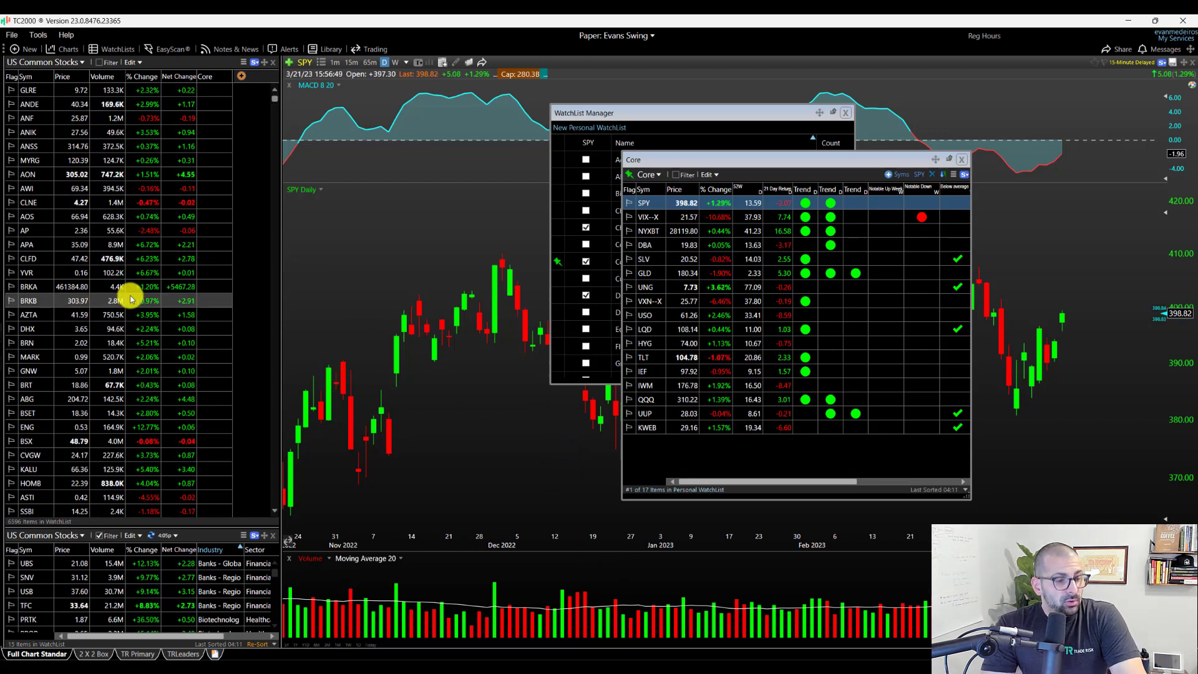
Move the Core and WatchList Manager windows apart and add ANIK, CLNE, AZTA, GNW and BSET together from US Common Stocks to Core
{"action": "left_click_drag", "start_coordinate": [843, 161], "coordinate": [1107, 138]}
{"action": "left_click_drag", "start_coordinate": [752, 112], "coordinate": [650, 107]}
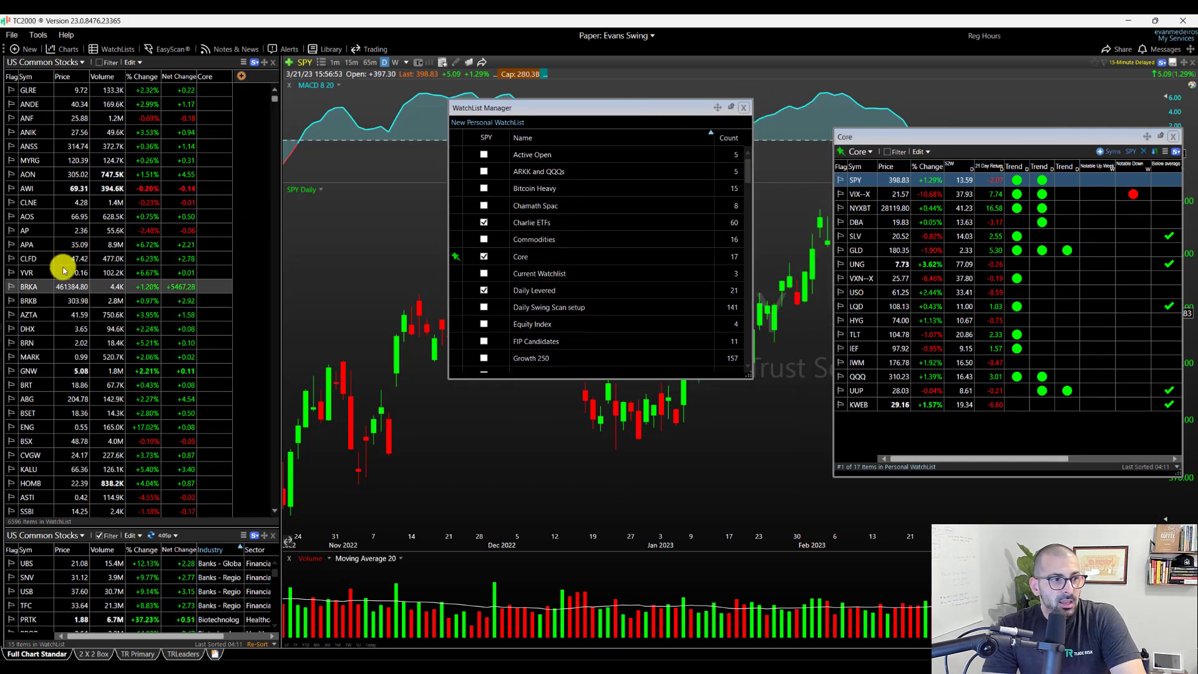
{"action": "left_click", "coordinate": [82, 133]}
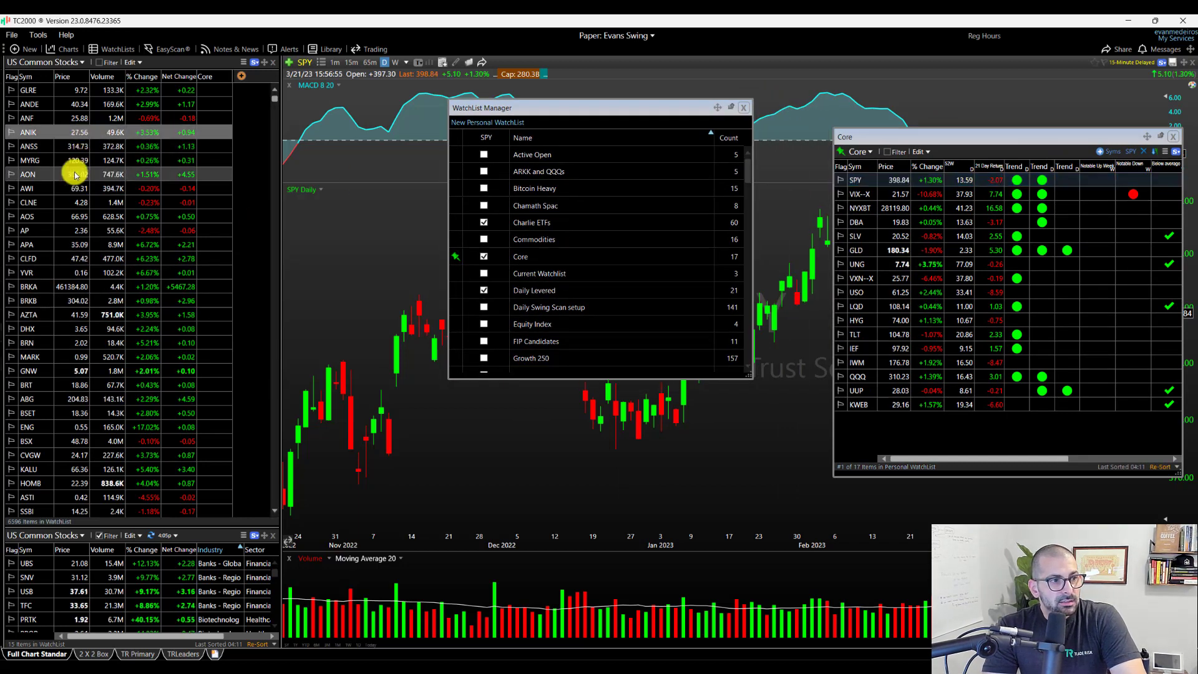
{"action": "left_click", "coordinate": [91, 205]}
{"action": "left_click", "coordinate": [82, 316]}
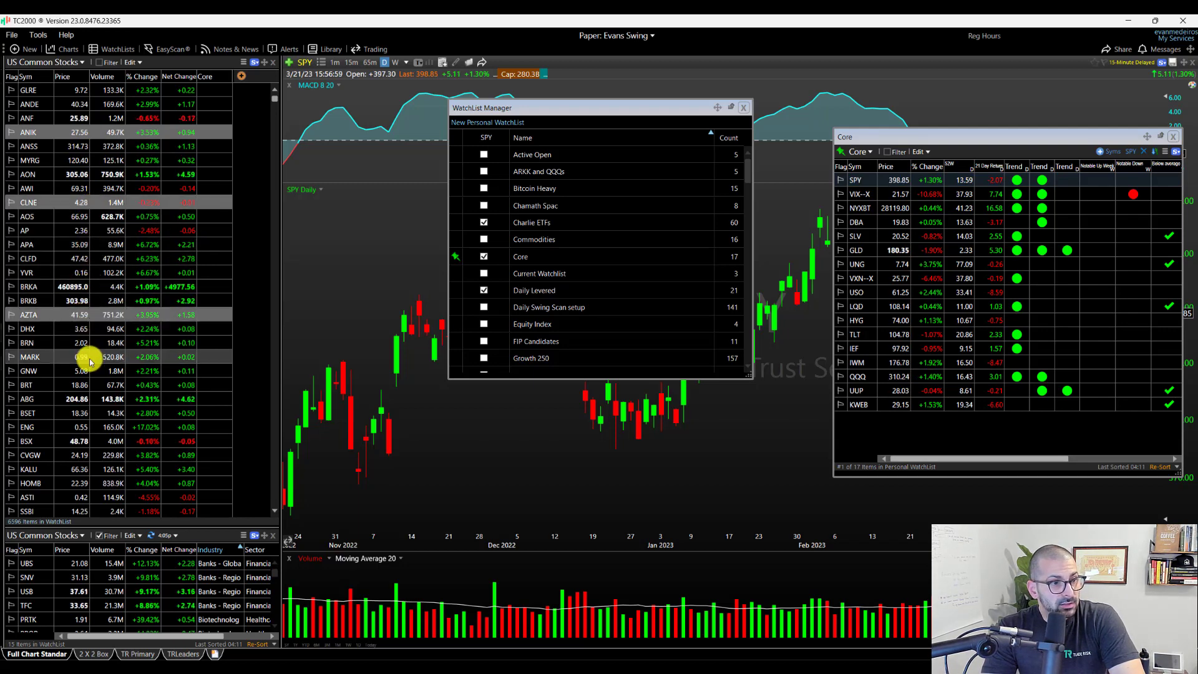
{"action": "left_click", "coordinate": [94, 372]}
{"action": "left_click", "coordinate": [107, 414]}
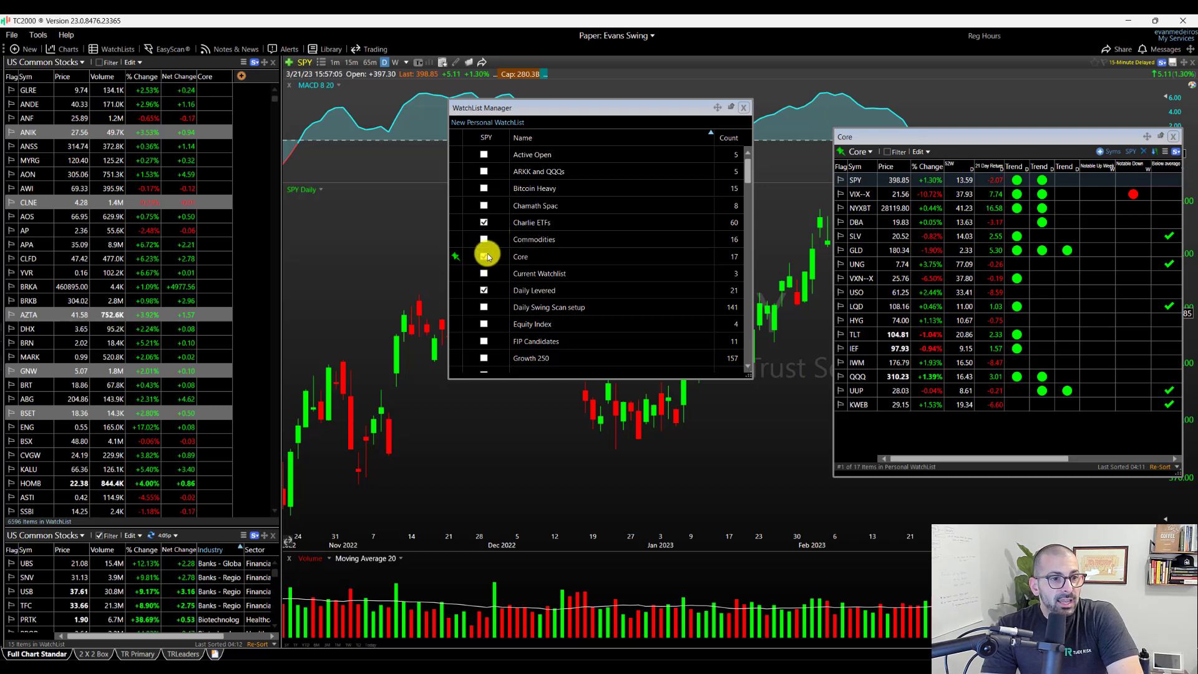
{"action": "left_click", "coordinate": [486, 258]}
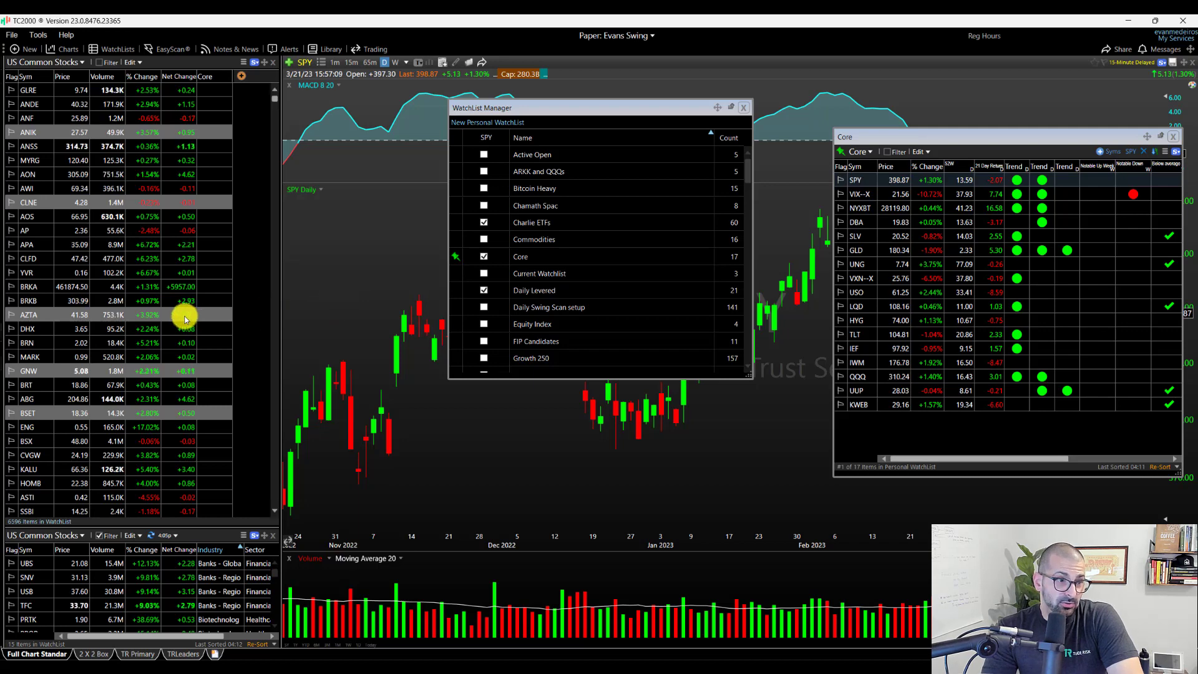
{"action": "left_click_drag", "start_coordinate": [184, 319], "coordinate": [524, 376]}
{"action": "left_click_drag", "start_coordinate": [860, 403], "coordinate": [650, 403]}
{"action": "left_click_drag", "start_coordinate": [180, 322], "coordinate": [161, 284]}
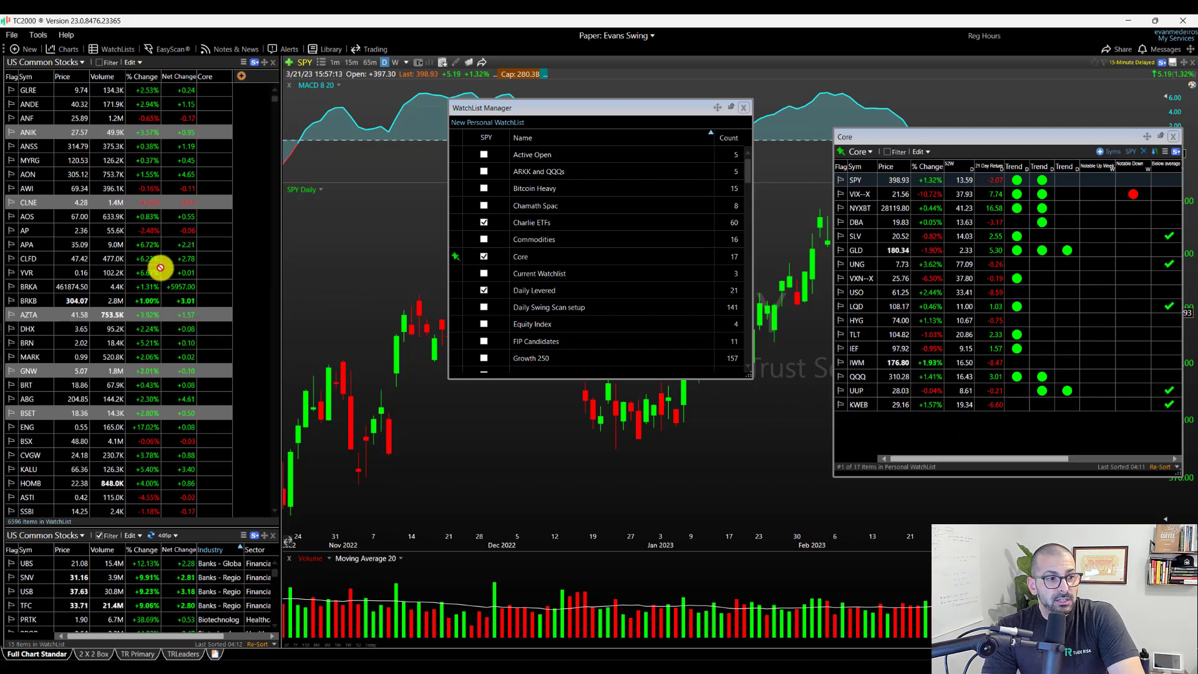
{"action": "left_click_drag", "start_coordinate": [162, 203], "coordinate": [148, 202]}
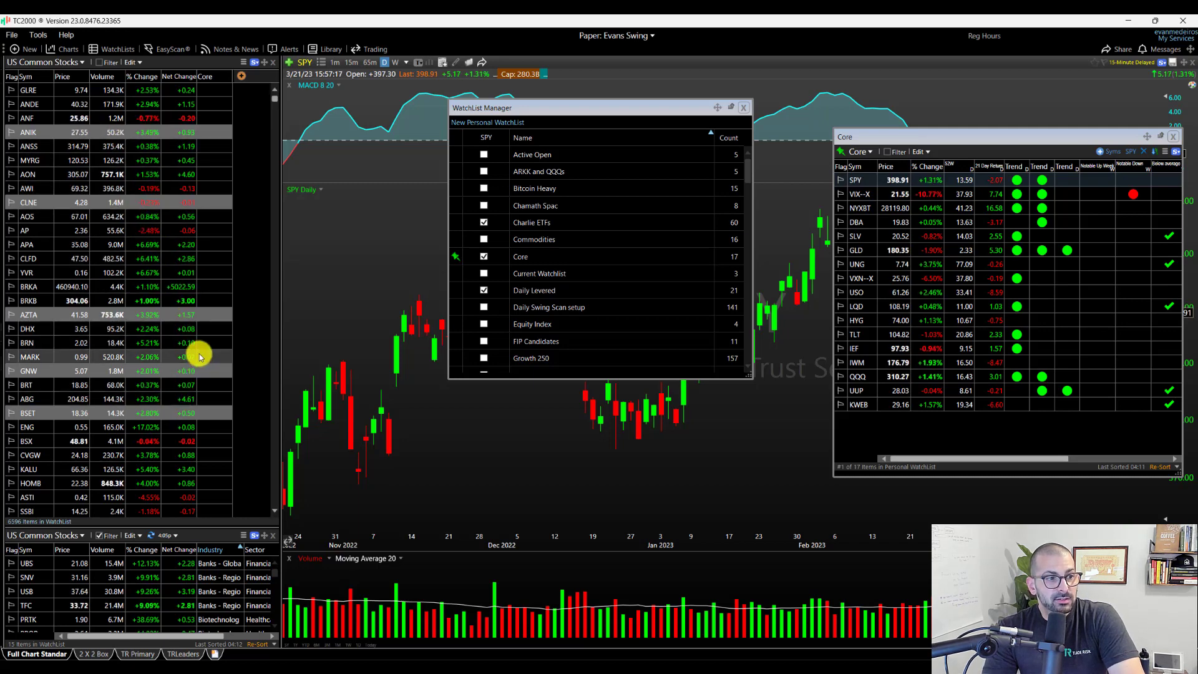
{"action": "left_click_drag", "start_coordinate": [148, 205], "coordinate": [337, 240]}
{"action": "left_click_drag", "start_coordinate": [820, 364], "coordinate": [940, 439]}
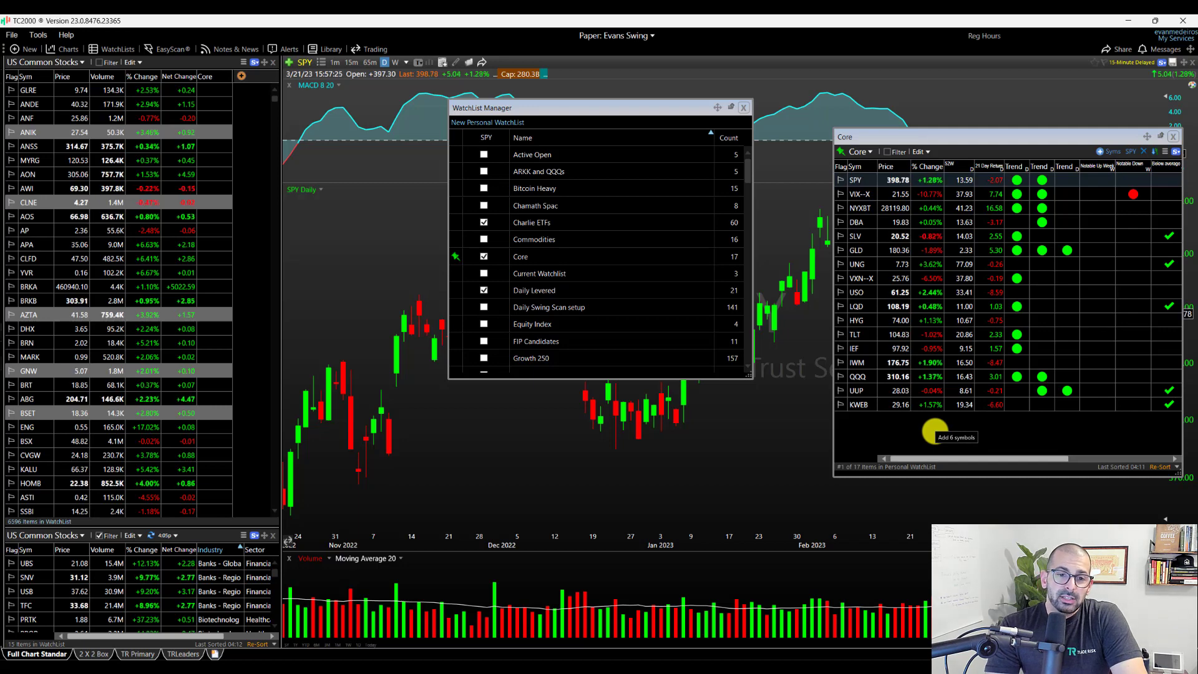
{"action": "left_click_drag", "start_coordinate": [935, 430], "coordinate": [950, 429]}
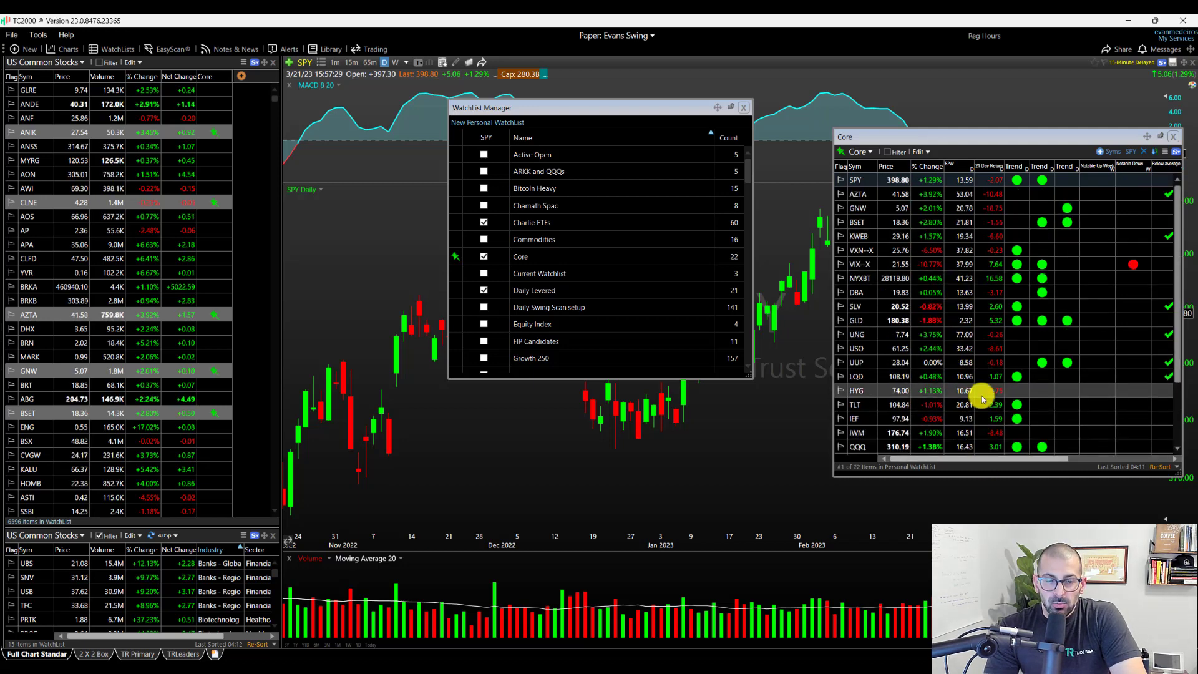
Toggle the Core tag for all the selected symbols on and off, leave it off, and close the Core window
{"action": "left_click", "coordinate": [213, 414]}
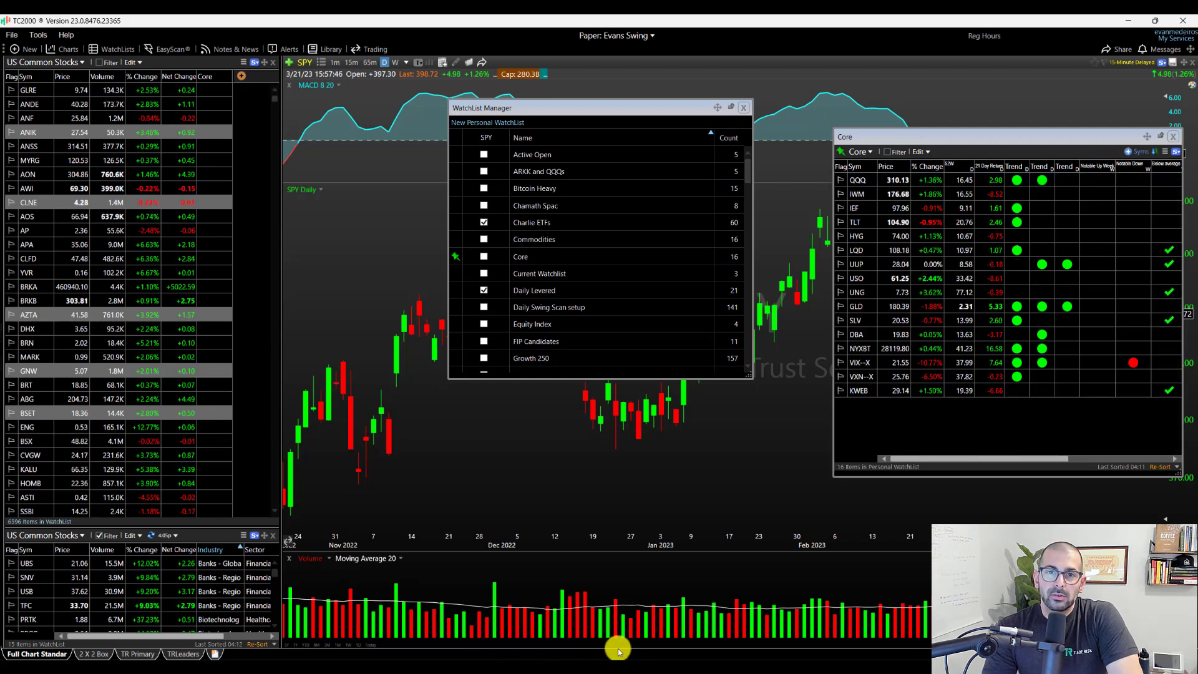
{"action": "left_click", "coordinate": [214, 416]}
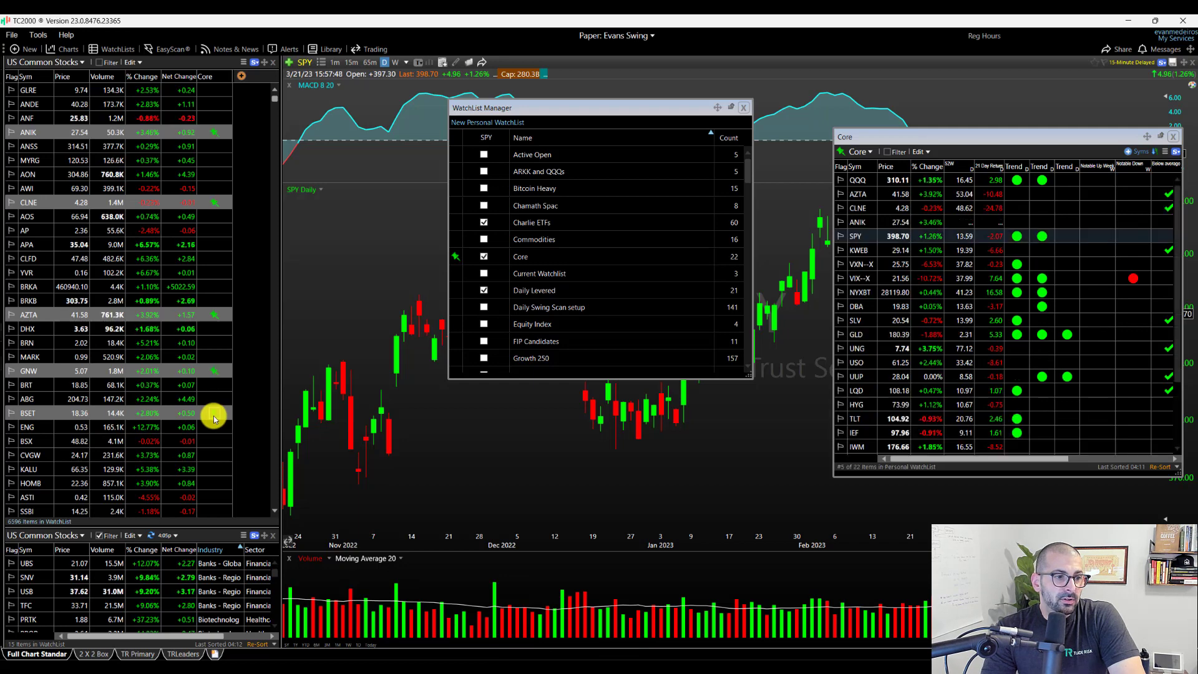
{"action": "left_click", "coordinate": [214, 416]}
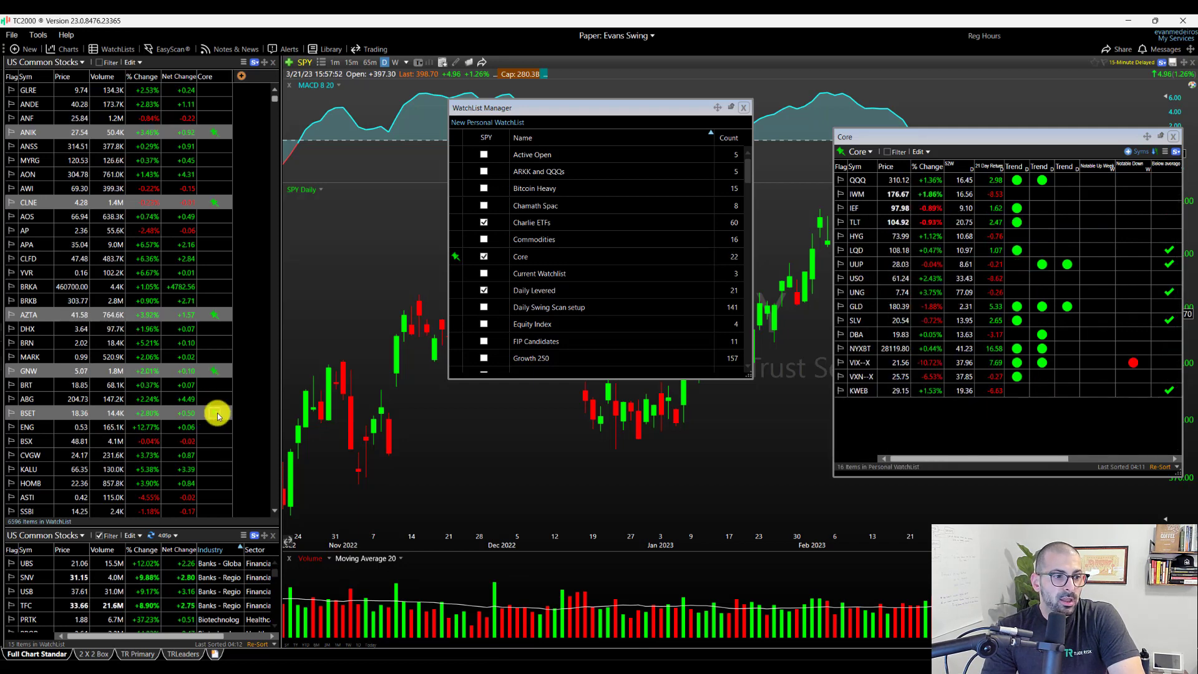
{"action": "left_click", "coordinate": [217, 413]}
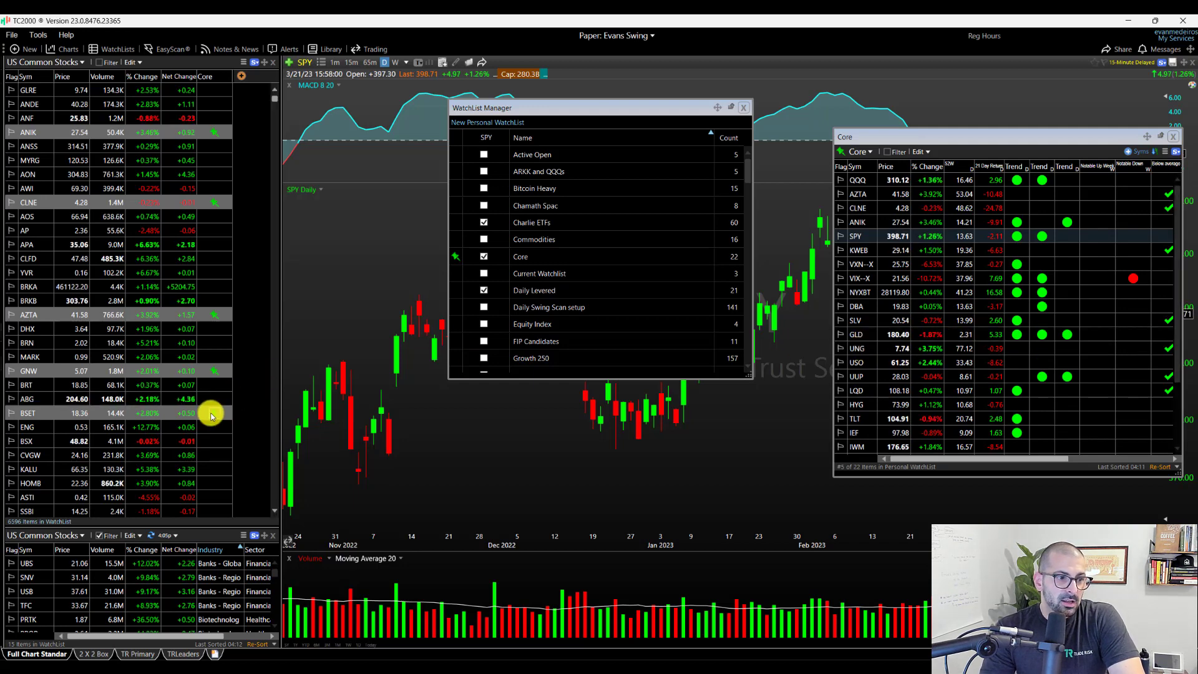
{"action": "left_click", "coordinate": [1174, 137]}
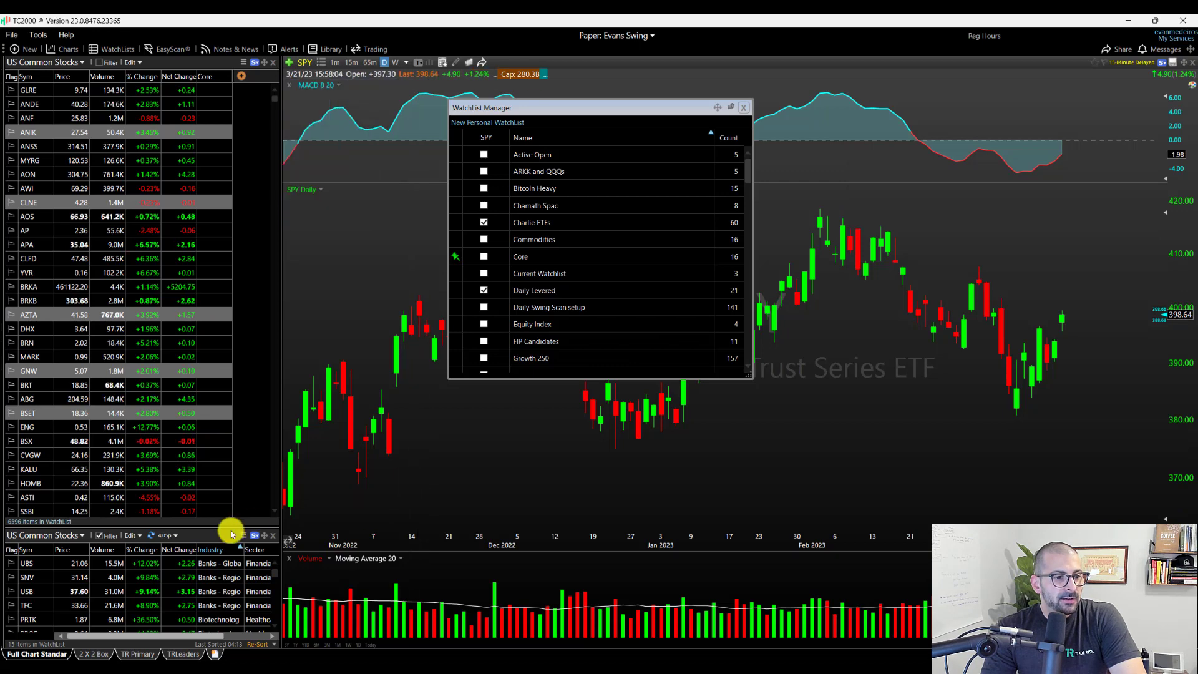
Enlarge the lower filtered US Common Stocks list and examine its column and filter settings
{"action": "left_click_drag", "start_coordinate": [228, 527], "coordinate": [237, 341]}
{"action": "left_click_drag", "start_coordinate": [166, 377], "coordinate": [162, 373]}
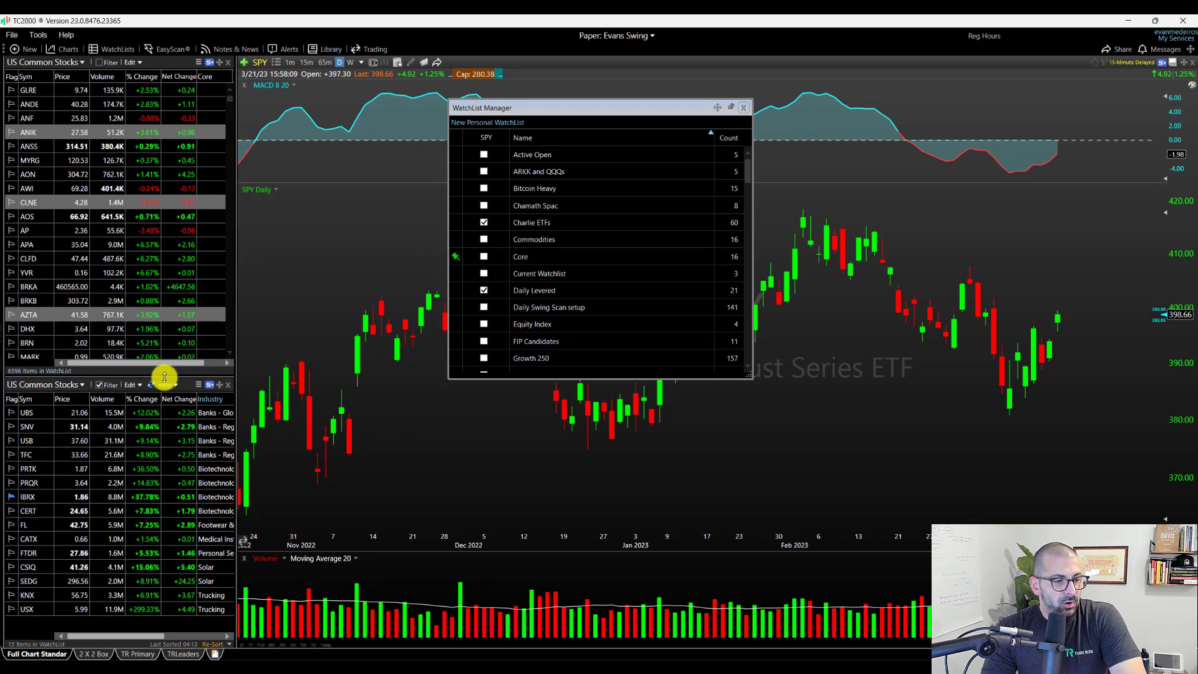
{"action": "left_click", "coordinate": [128, 386]}
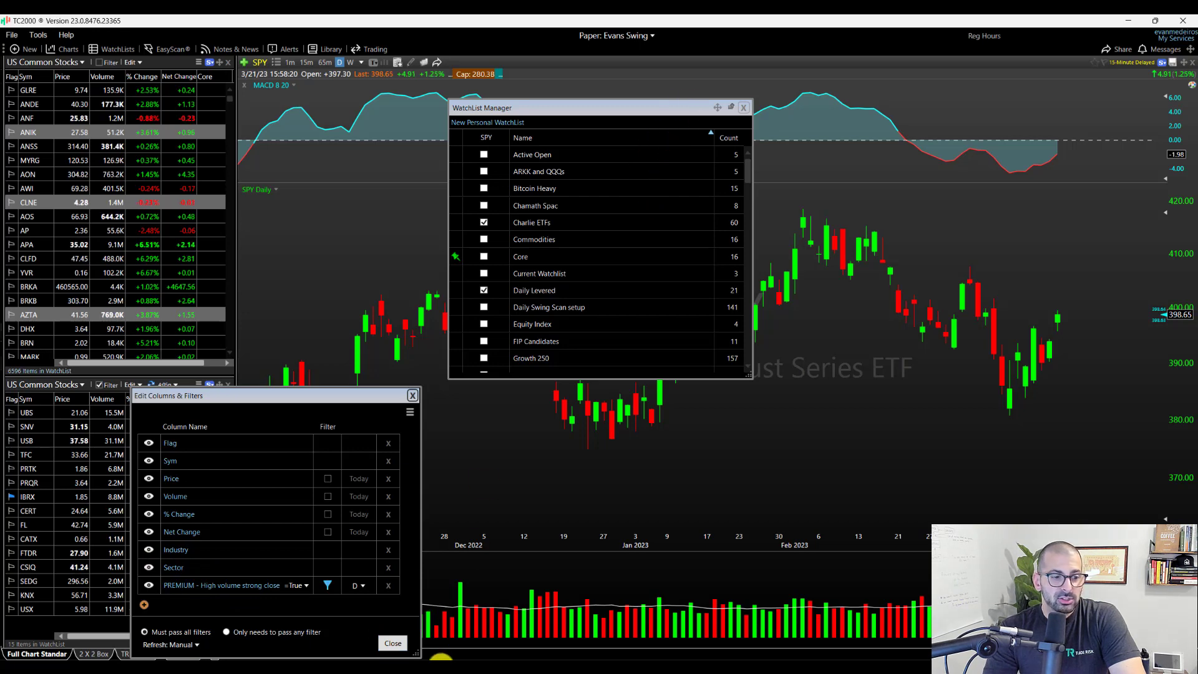
{"action": "left_click", "coordinate": [403, 649]}
Move the WatchList Manager clear of the latest price bars and review the filtered stocks' charts from UBS through PRQR
{"action": "left_click_drag", "start_coordinate": [663, 113], "coordinate": [377, 100]}
{"action": "left_click", "coordinate": [88, 414]}
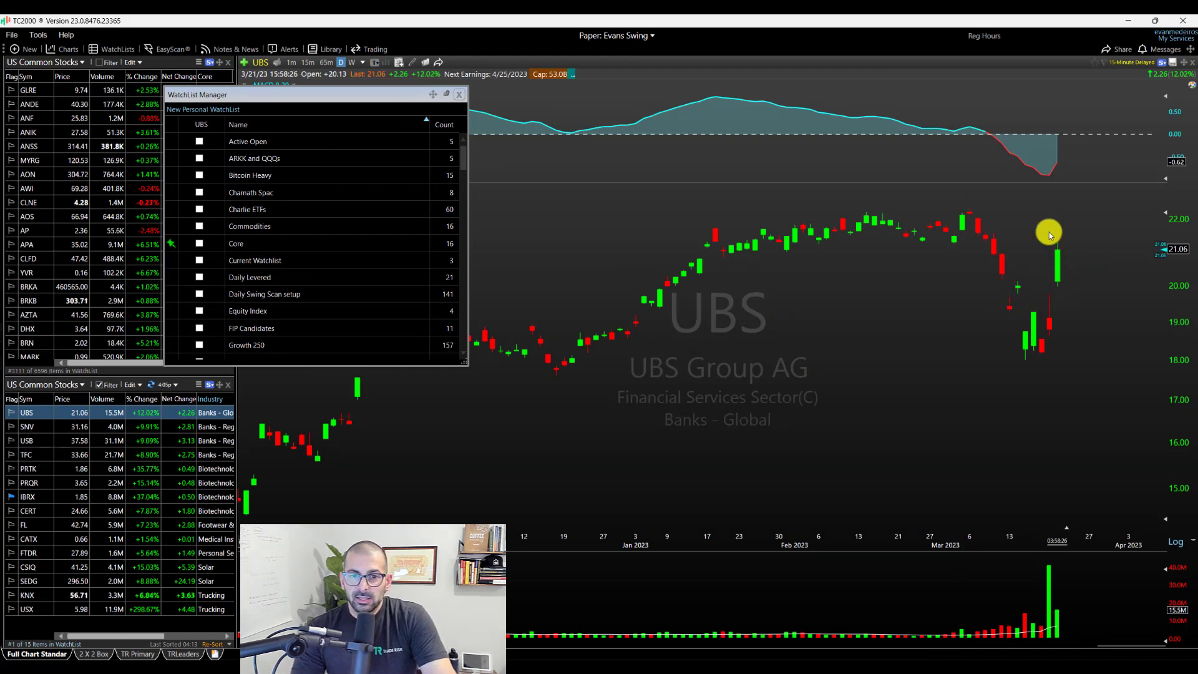
{"action": "key", "text": "Down"}
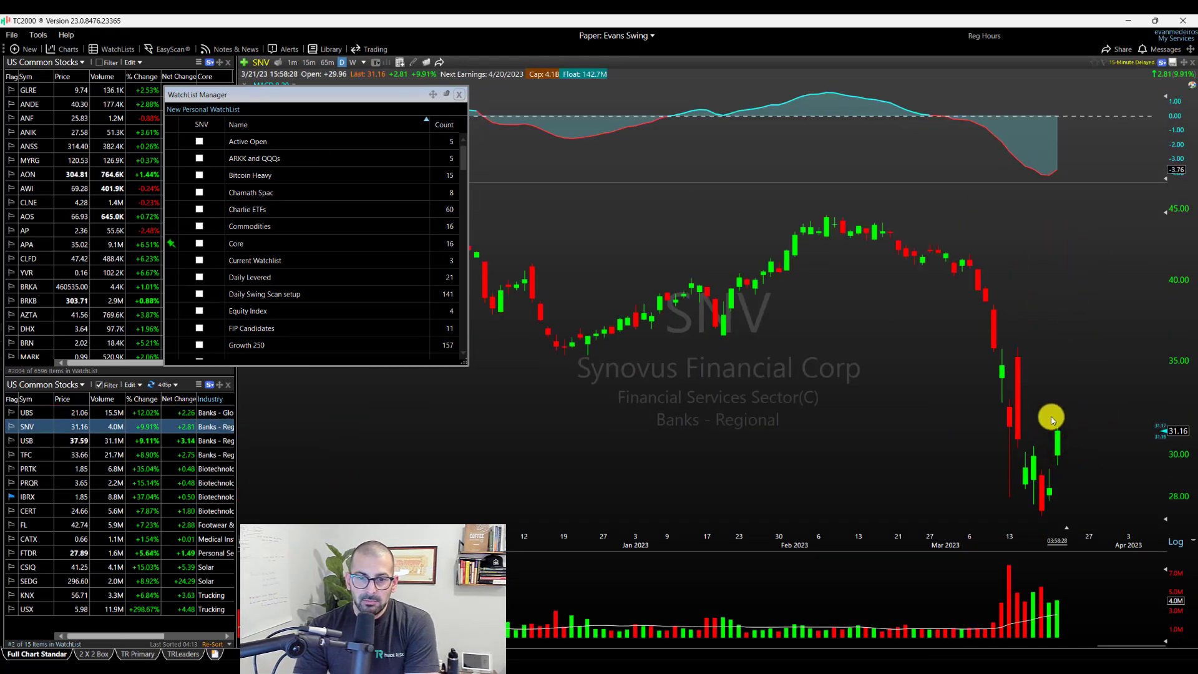
{"action": "key", "text": "Down"}
{"action": "key", "text": "Down"}
{"action": "key", "text": "Down"}
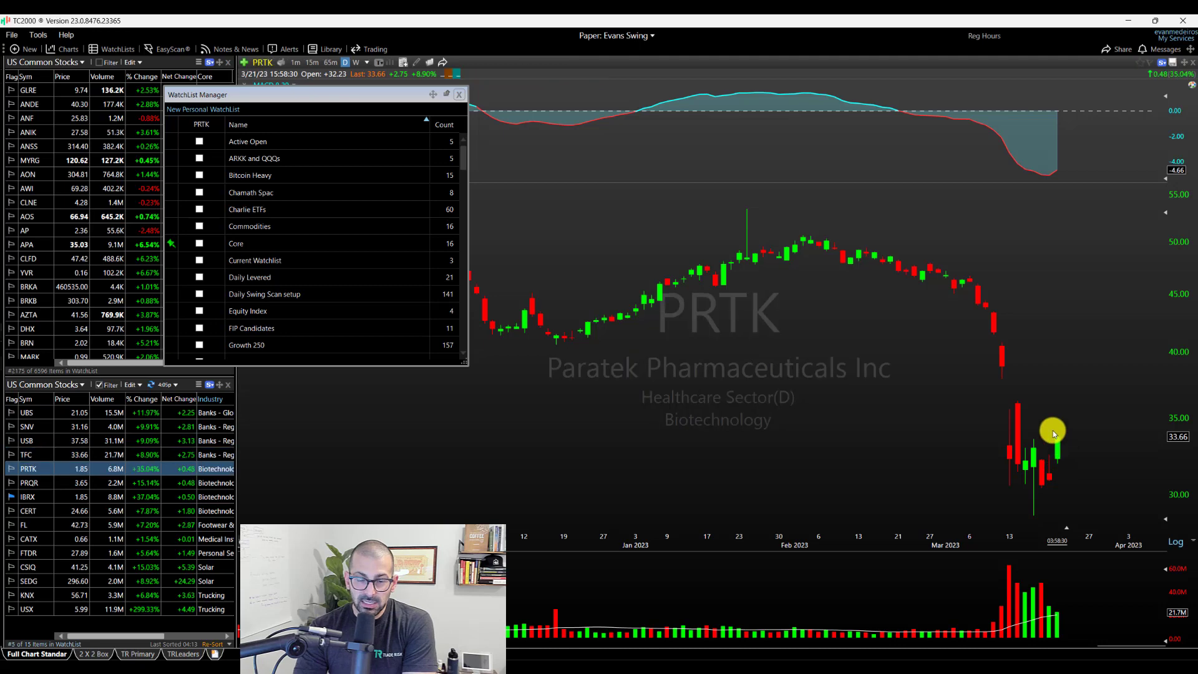
{"action": "key", "text": "Down"}
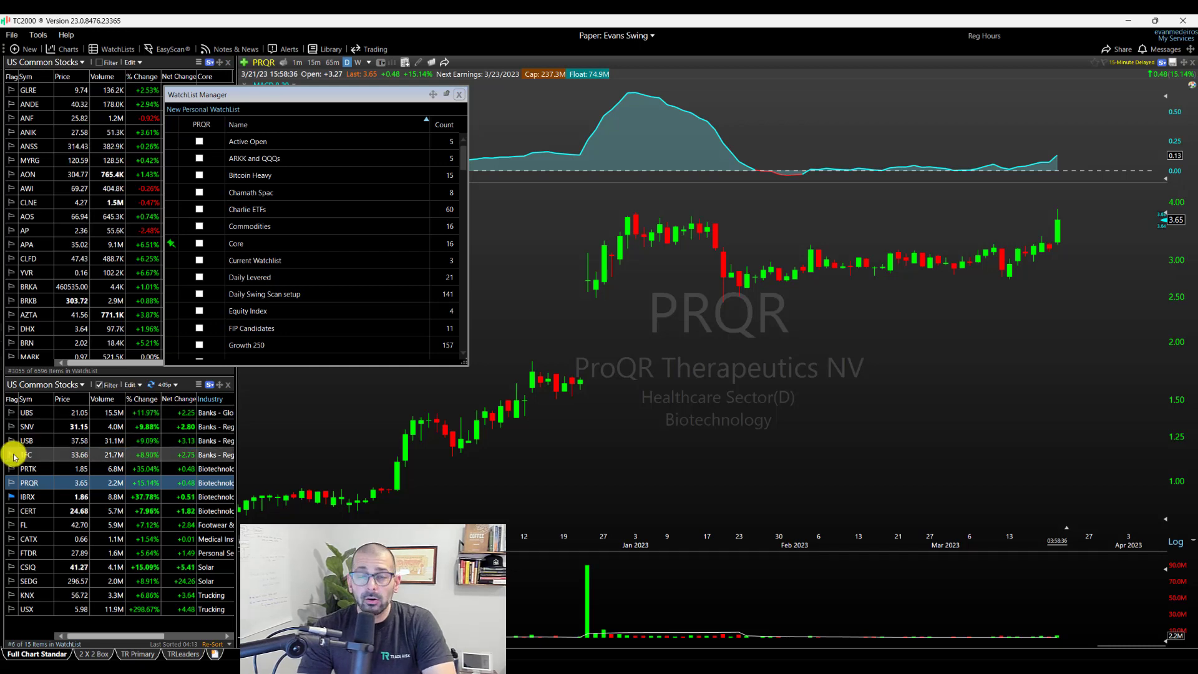
Widen the US Common Stocks panes and examine which watchlists are available as a tag column for the filtered list
{"action": "left_click_drag", "start_coordinate": [236, 495], "coordinate": [378, 498]}
{"action": "left_click", "coordinate": [325, 400]}
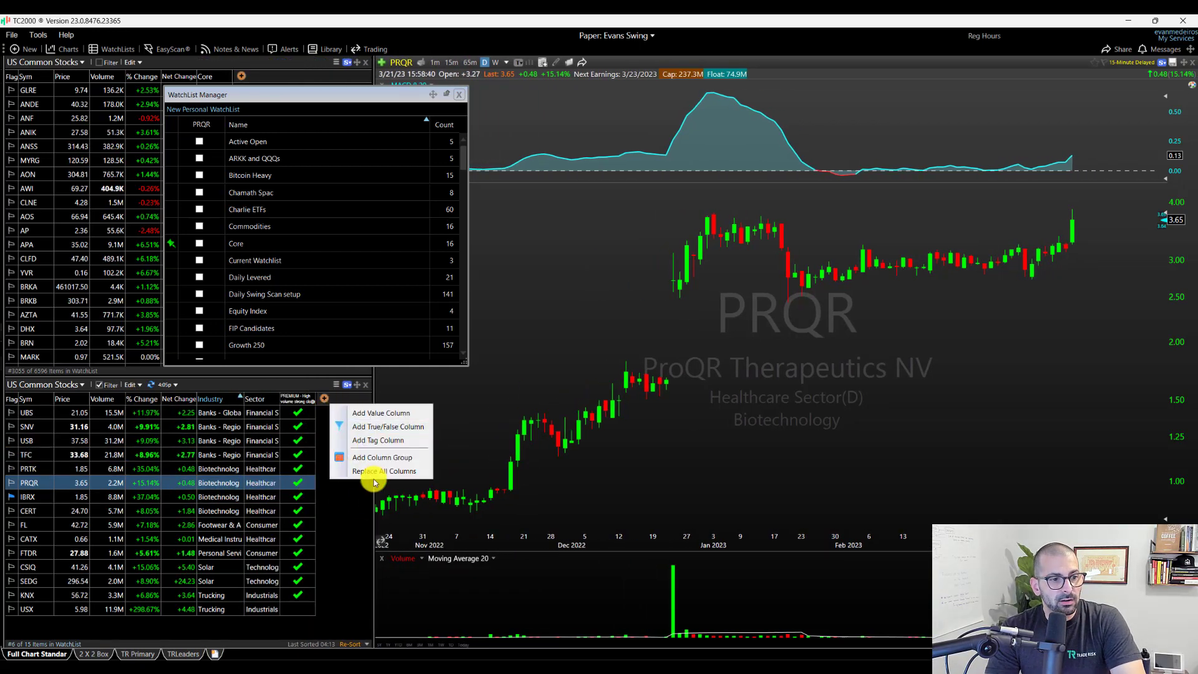
{"action": "left_click", "coordinate": [382, 442]}
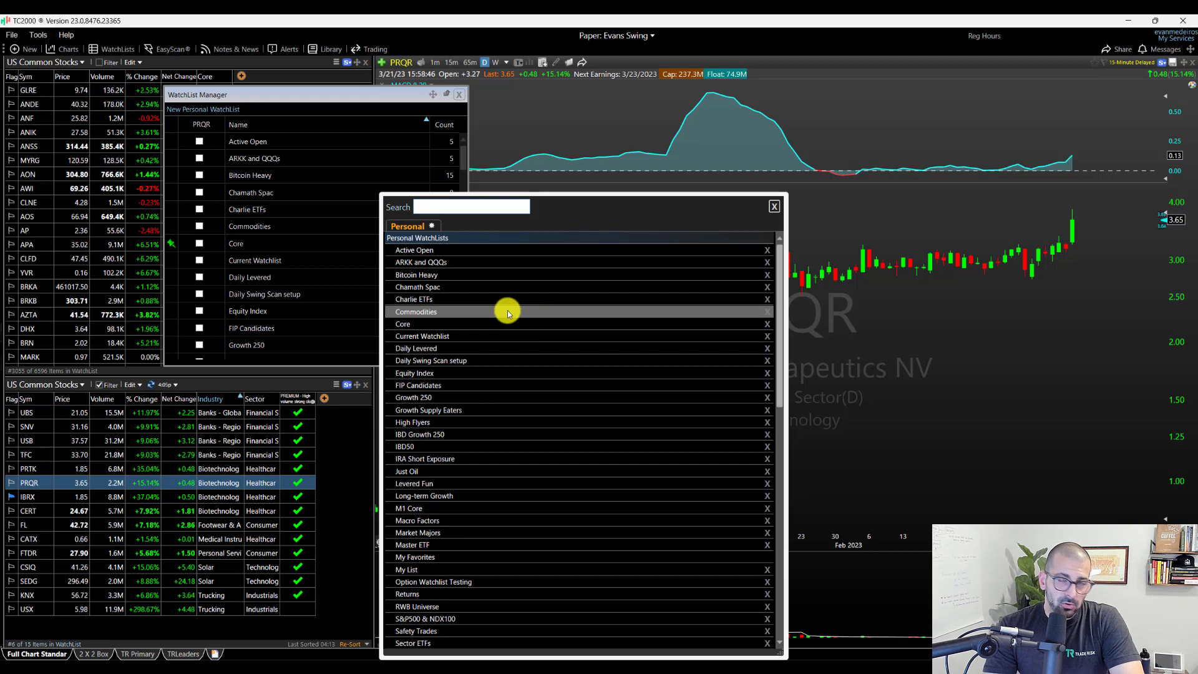
{"action": "left_click", "coordinate": [771, 210]}
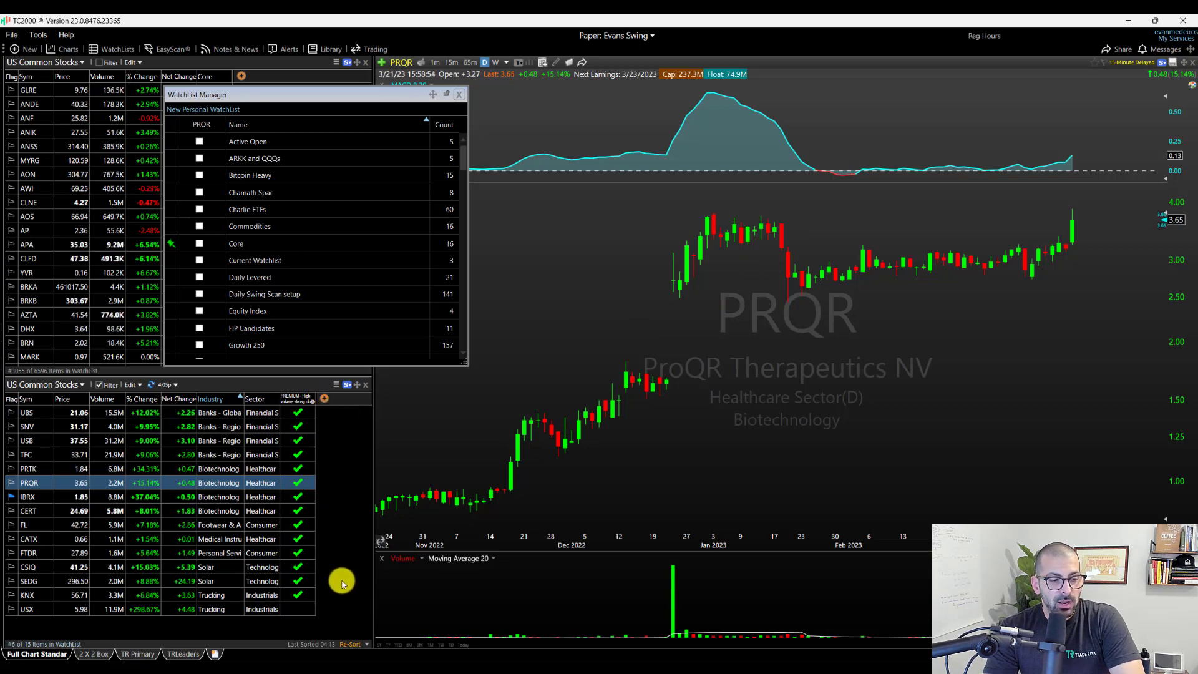
Narrow the US Common Stocks panes and move the WatchList Manager off them onto the chart
{"action": "left_click_drag", "start_coordinate": [375, 521], "coordinate": [323, 535]}
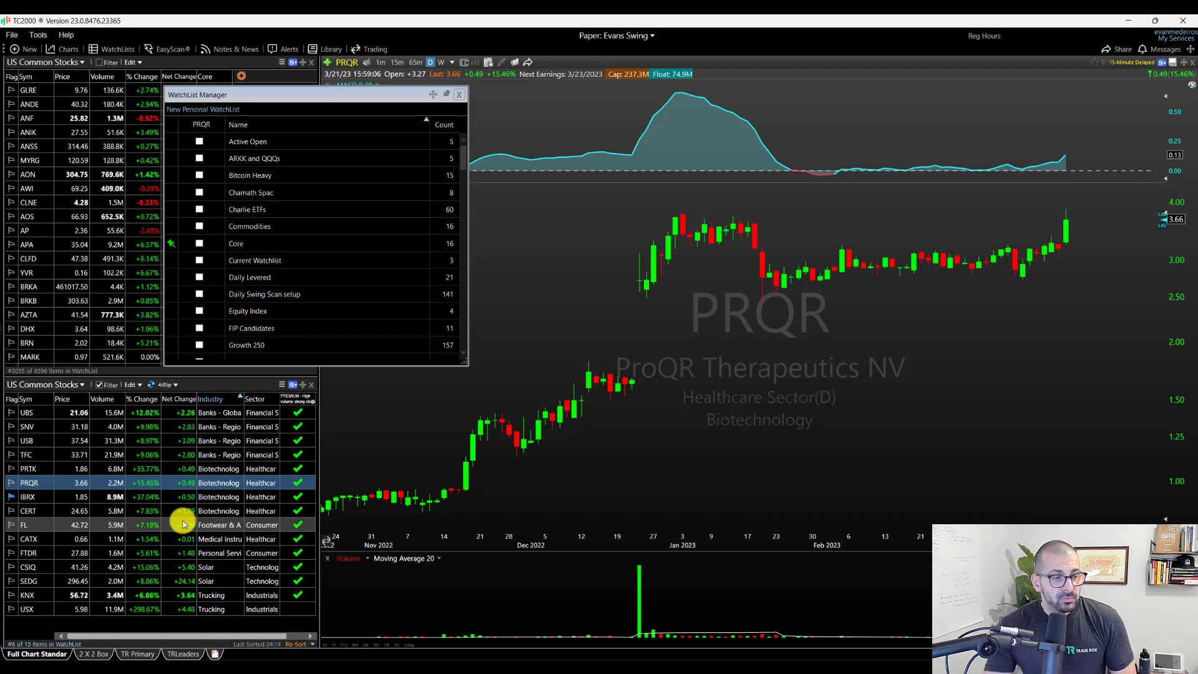
{"action": "left_click_drag", "start_coordinate": [389, 104], "coordinate": [679, 152]}
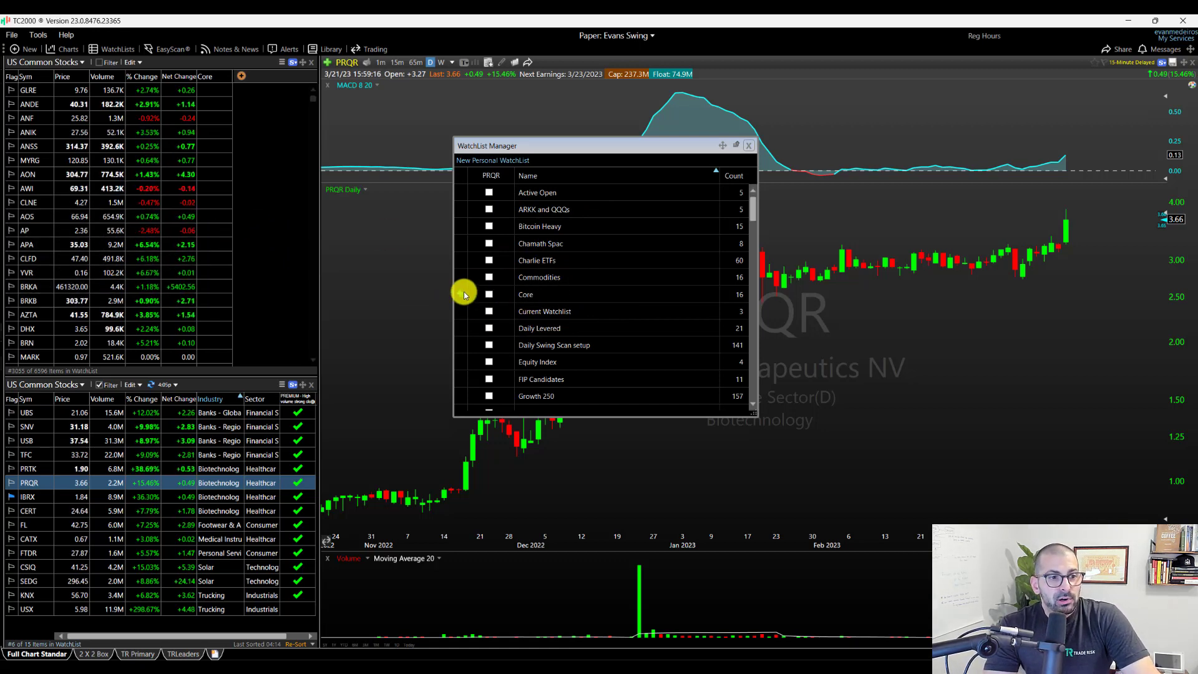
Examine which personal watchlists are available as a tag column for the upper list and compare them with the WatchList Manager's full list
{"action": "left_click", "coordinate": [247, 78]}
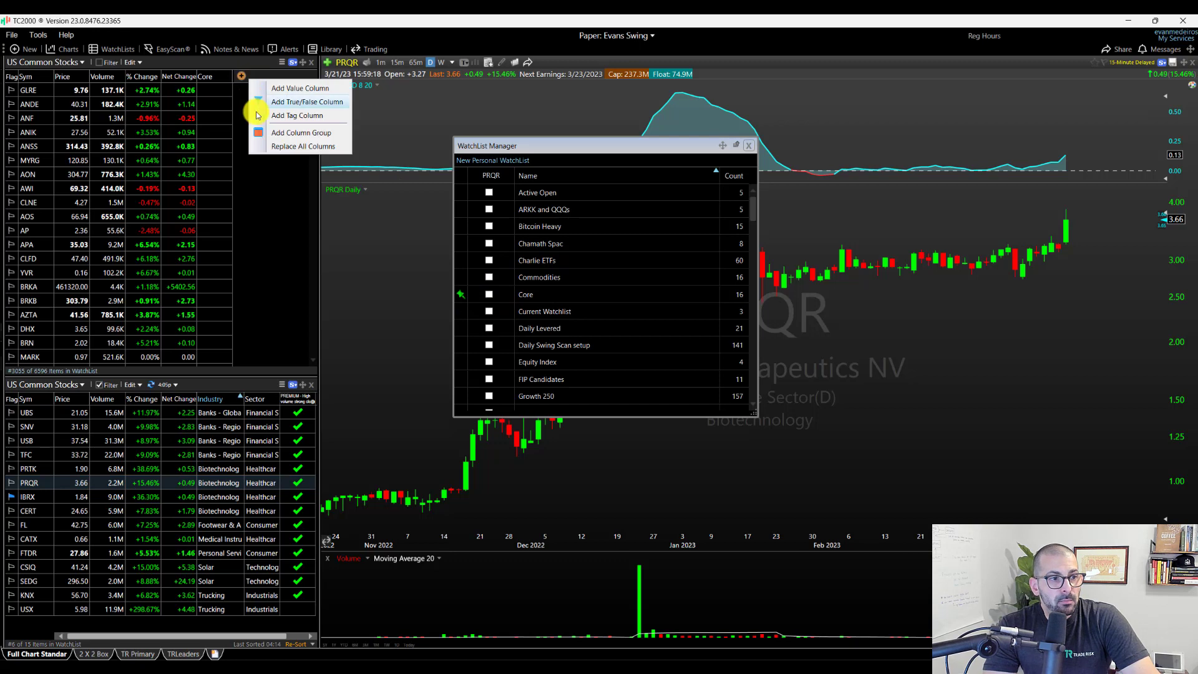
{"action": "left_click", "coordinate": [276, 138]}
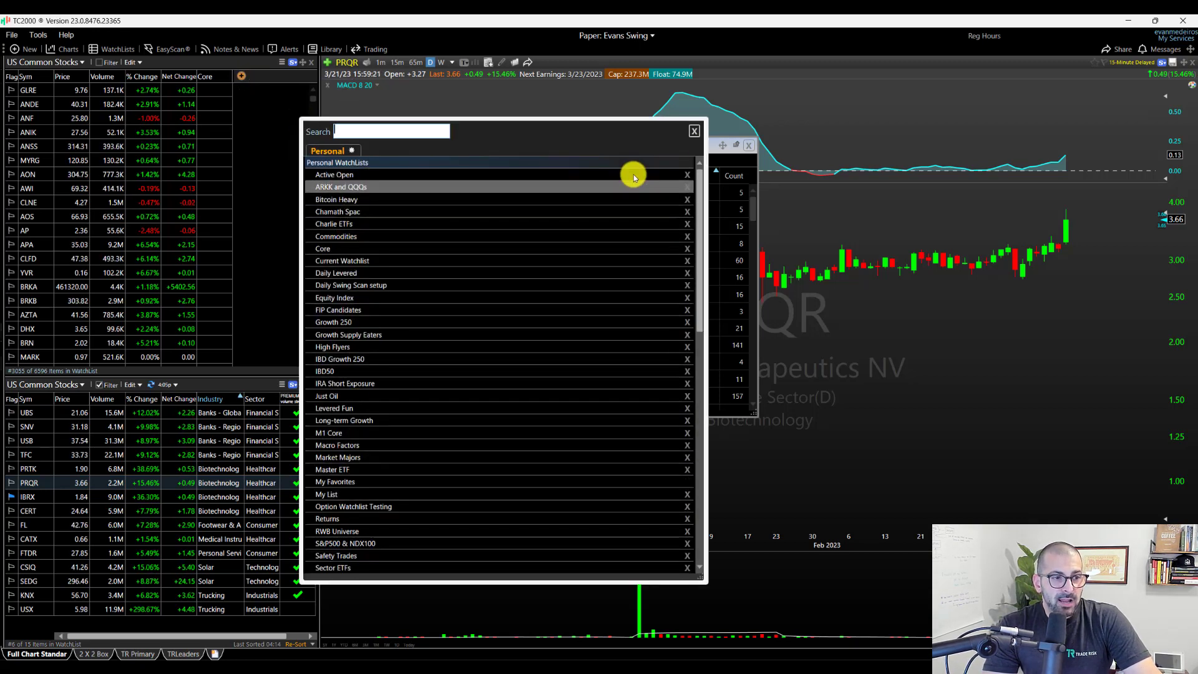
{"action": "left_click", "coordinate": [694, 131]}
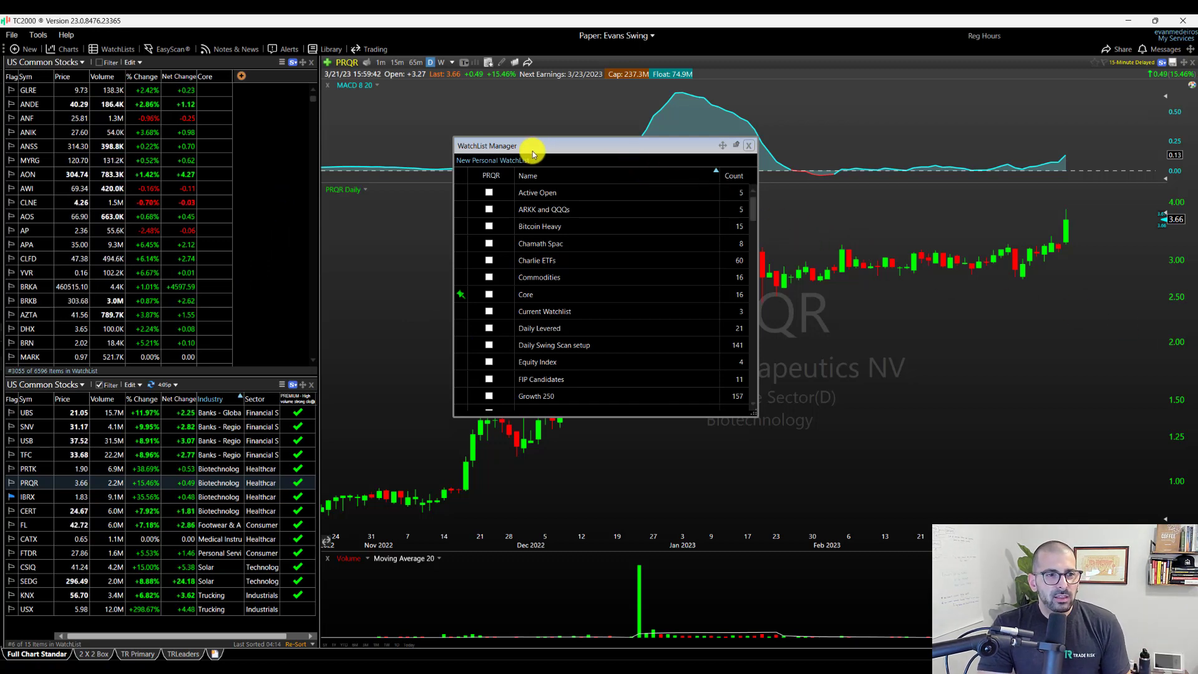
{"action": "scroll", "coordinate": [626, 273], "scroll_direction": "down", "scroll_amount": 15}
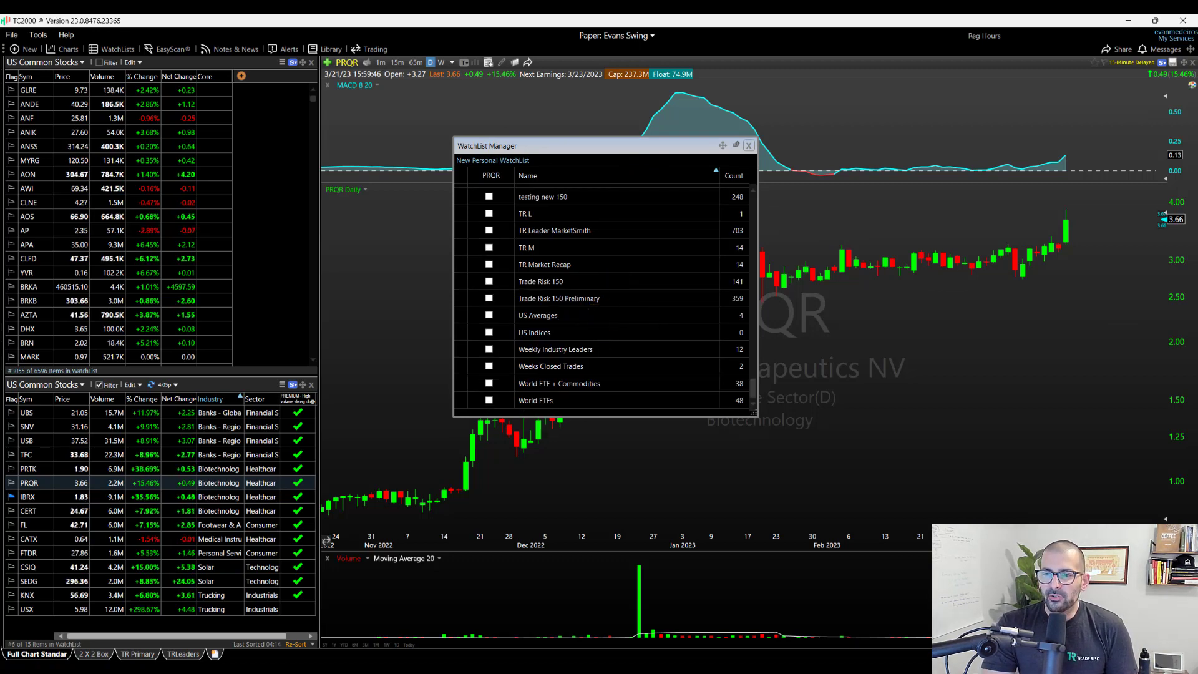